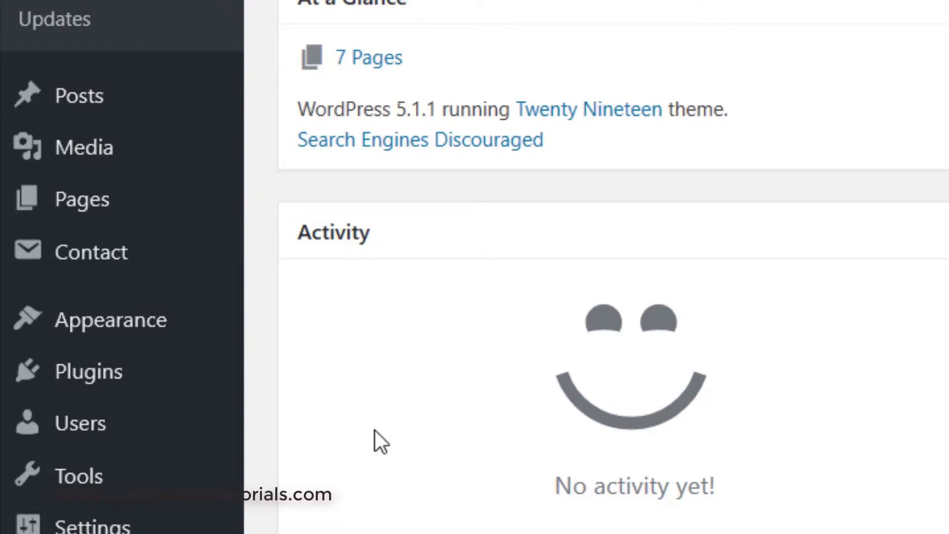
Upload What is WordPress.docx and What is WordPress.pdf from the Downloads folder as new media files.
mouse_move(50, 162)
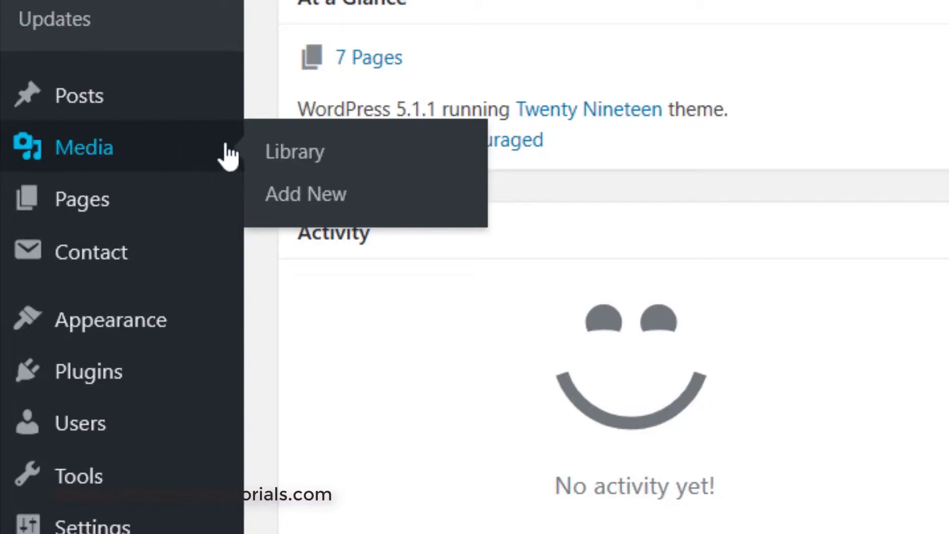
left_click(301, 196)
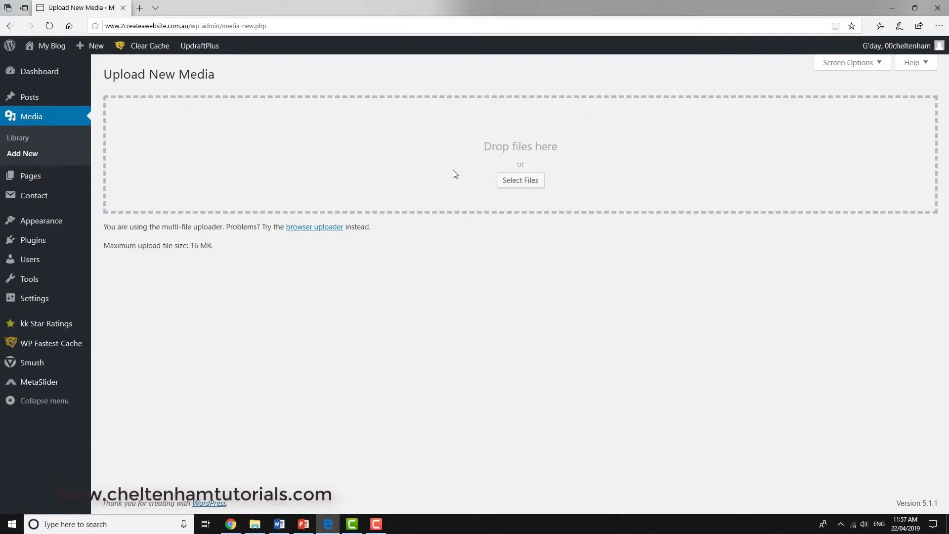
double_click(589, 14)
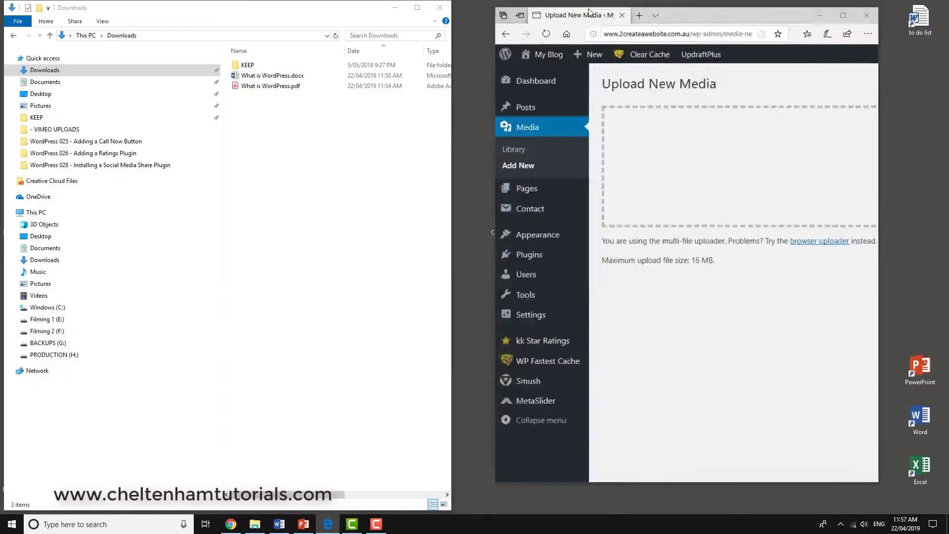
left_click(285, 78)
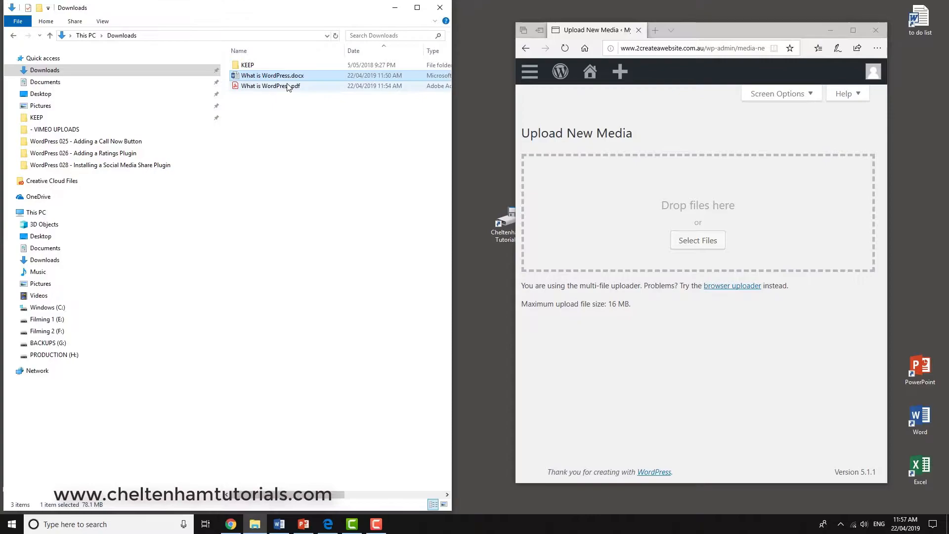
left_click(287, 87, "ctrl")
left_click_drag(280, 88, 682, 237)
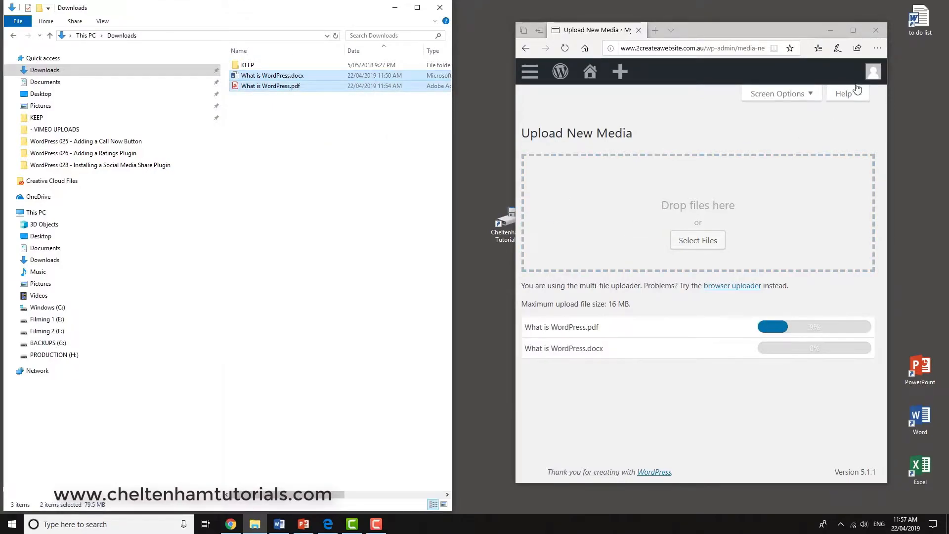
left_click(854, 31)
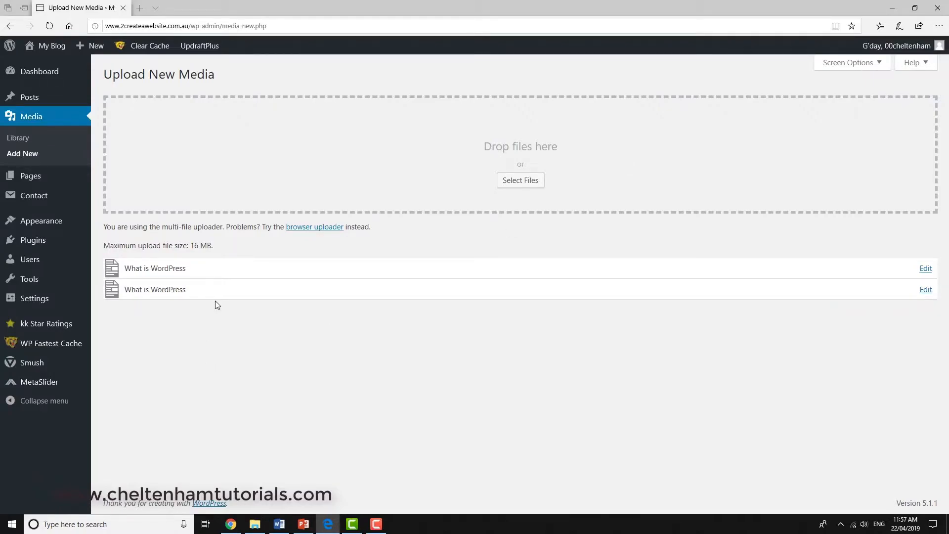
Copy the URL of What-is-WordPress.docx from its Media Library attachment details into a new Notepad document.
left_click(20, 141)
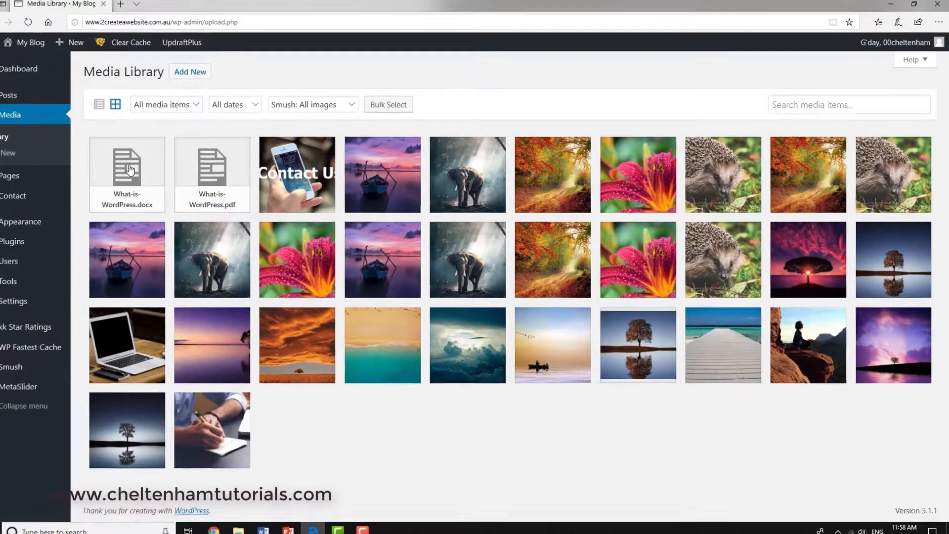
left_click(149, 171)
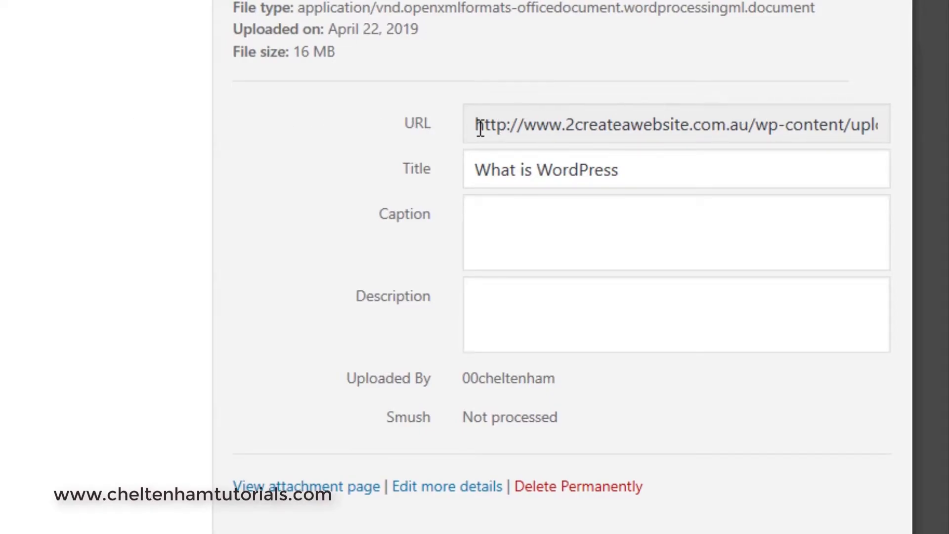
left_click_drag(480, 128, 910, 126)
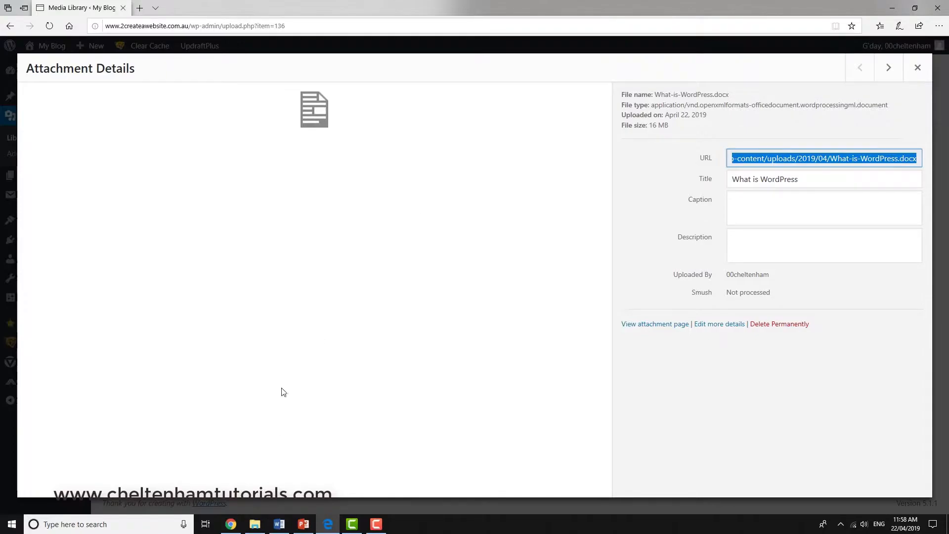
right_click(12, 524)
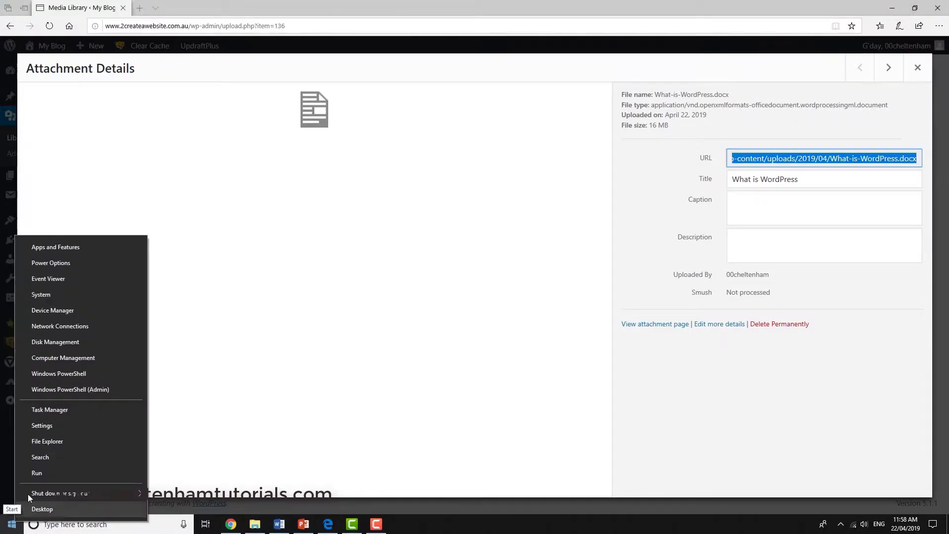
left_click(41, 474)
left_click(80, 491)
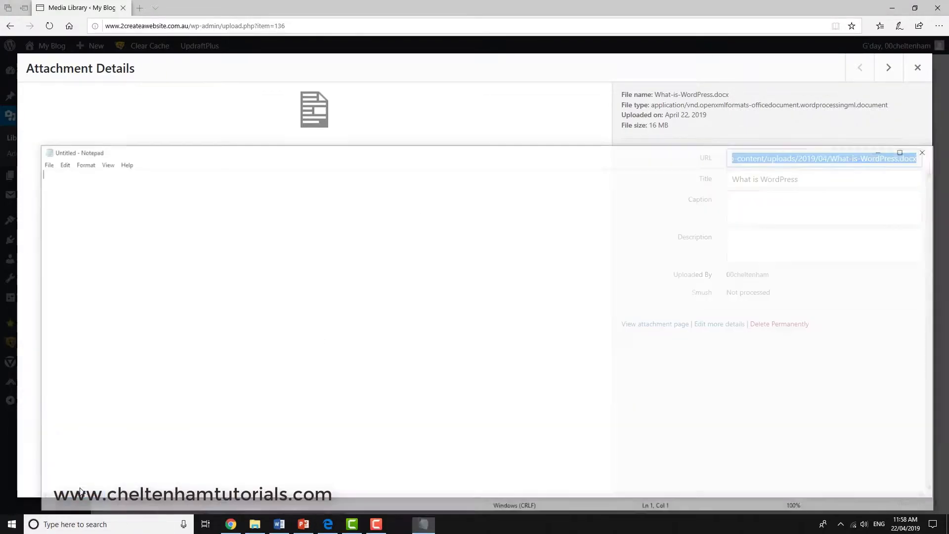
type("http://www.2createawebsite.com.au/wp-content/uploads/2019/04/What-is-WordPress.docx")
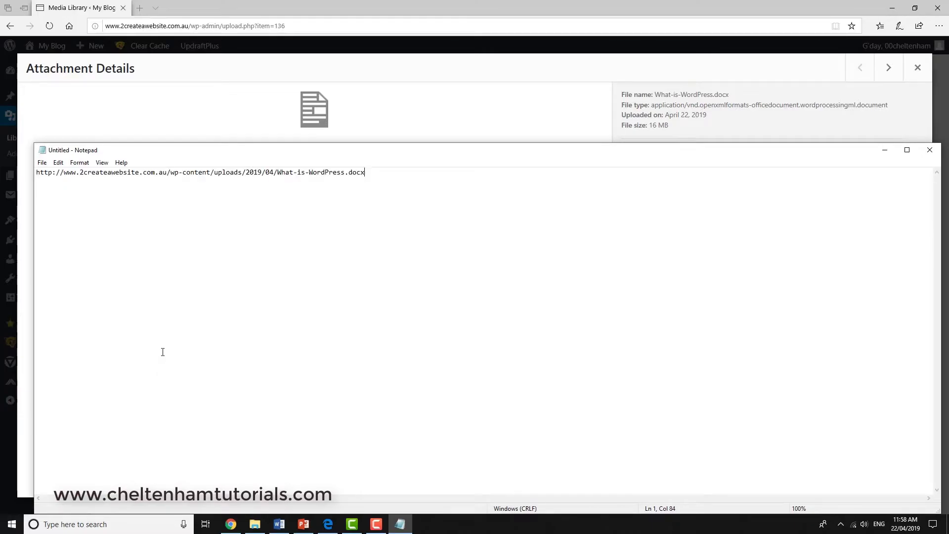
Copy the URL of What-is-WordPress.pdf from its Media Library attachment details into Notepad, below the docx URL.
left_click(401, 8)
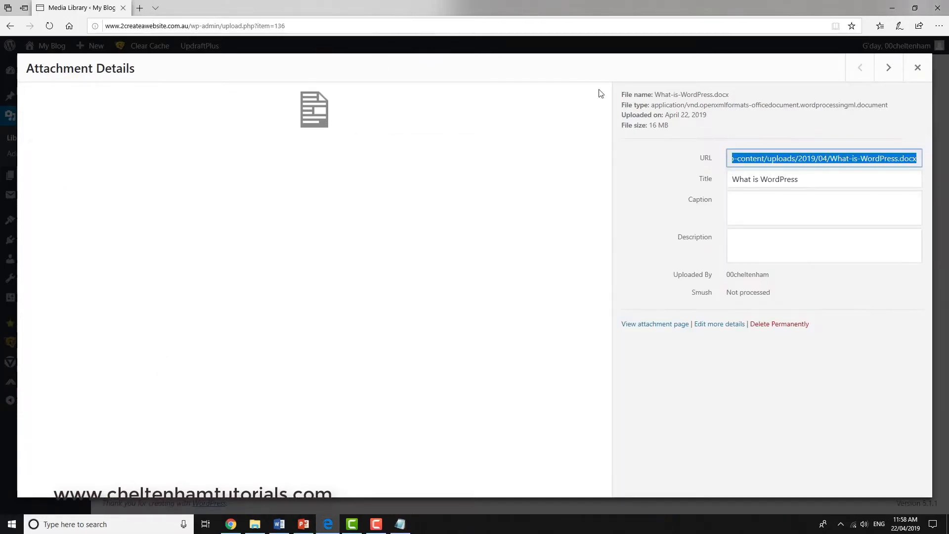
left_click(912, 68)
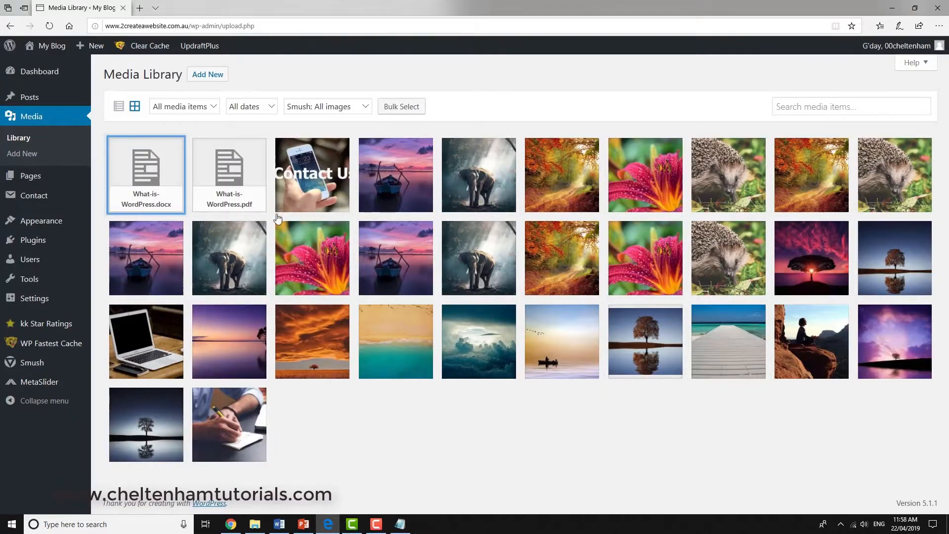
left_click(229, 180)
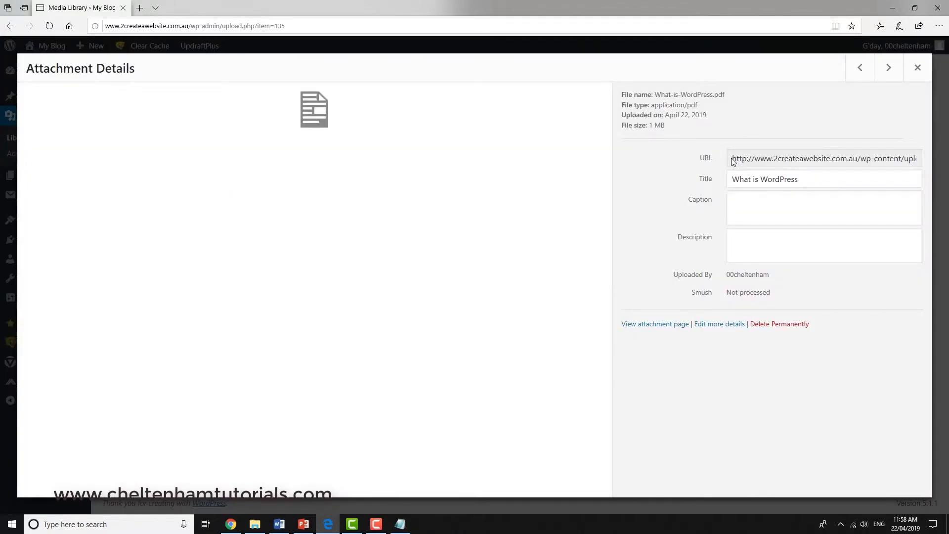
left_click_drag(734, 158, 932, 172)
key("ctrl+c")
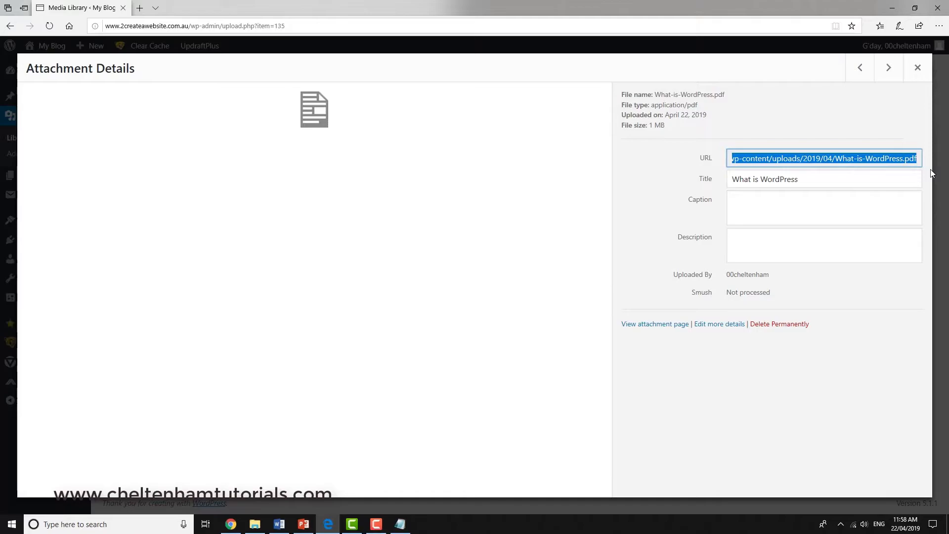
left_click(918, 69)
left_click(401, 524)
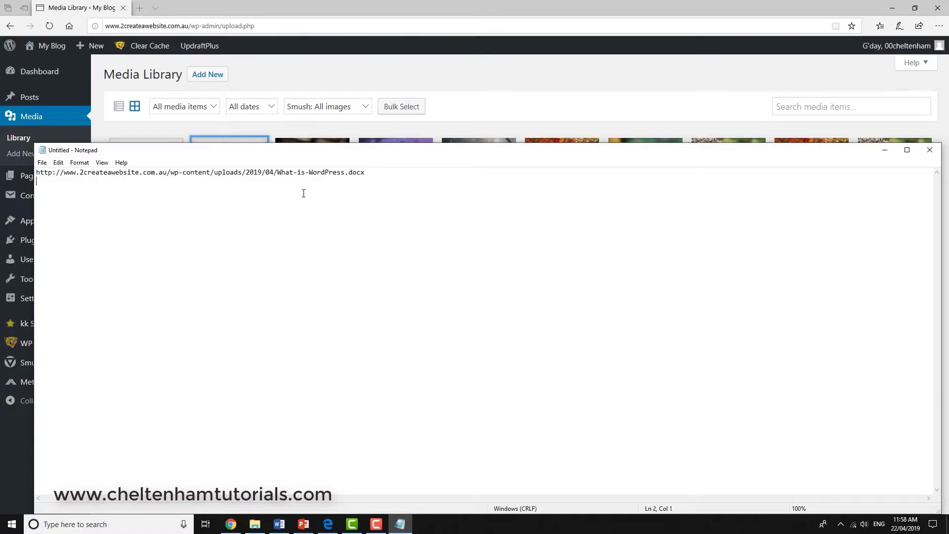
key("ctrl+v")
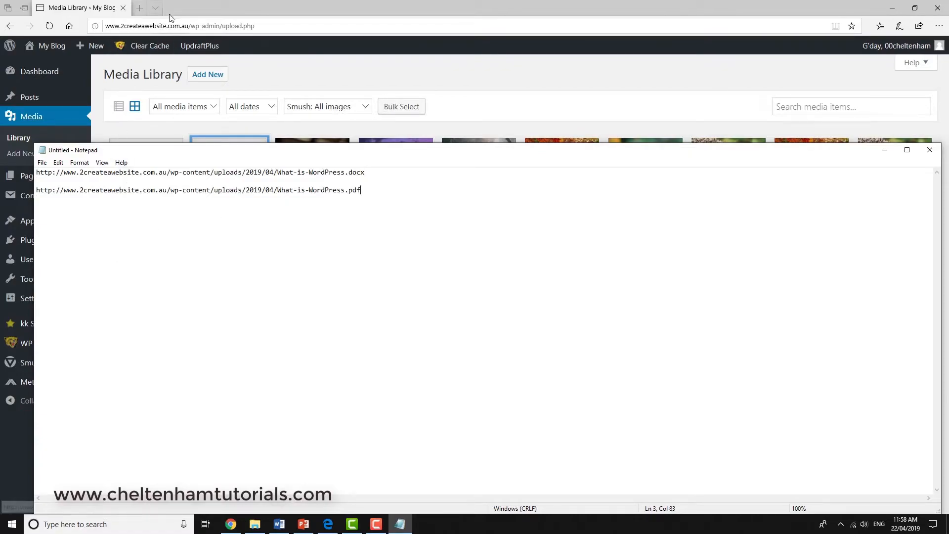
Return to the WordPress dashboard in the browser and open the About page for editing.
left_click(197, 12)
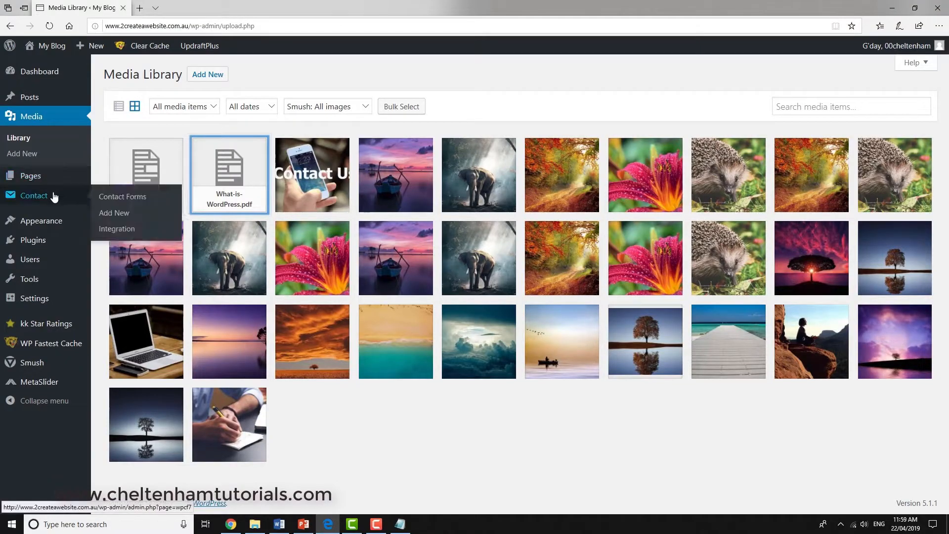
mouse_move(59, 180)
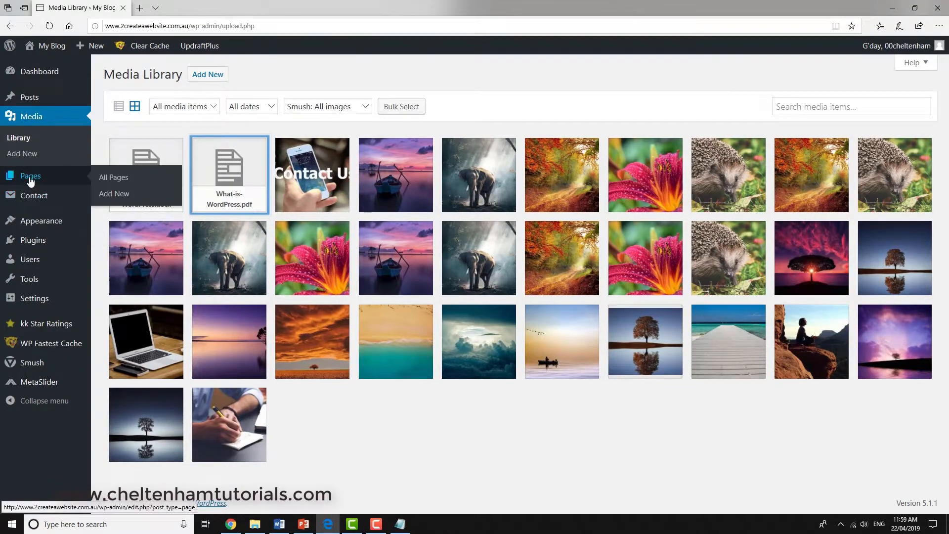
left_click(104, 178)
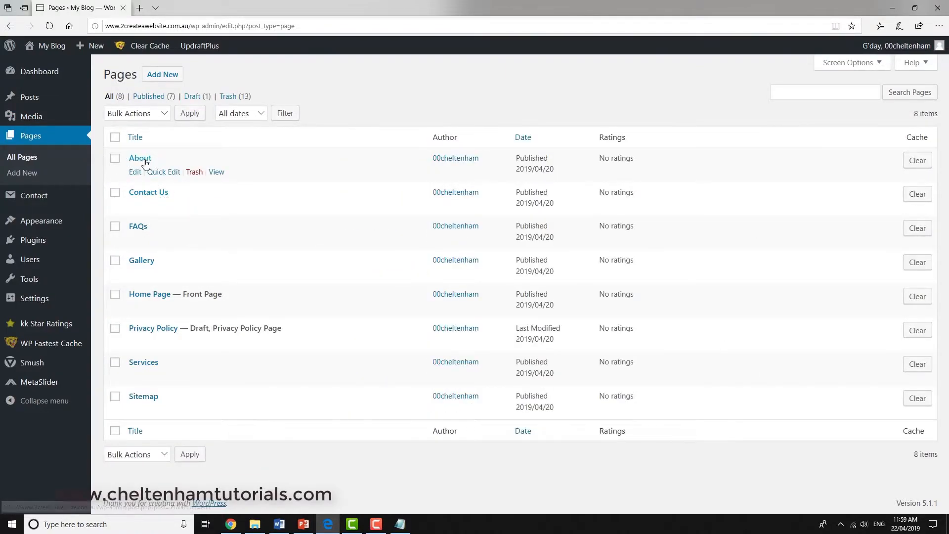
left_click(140, 158)
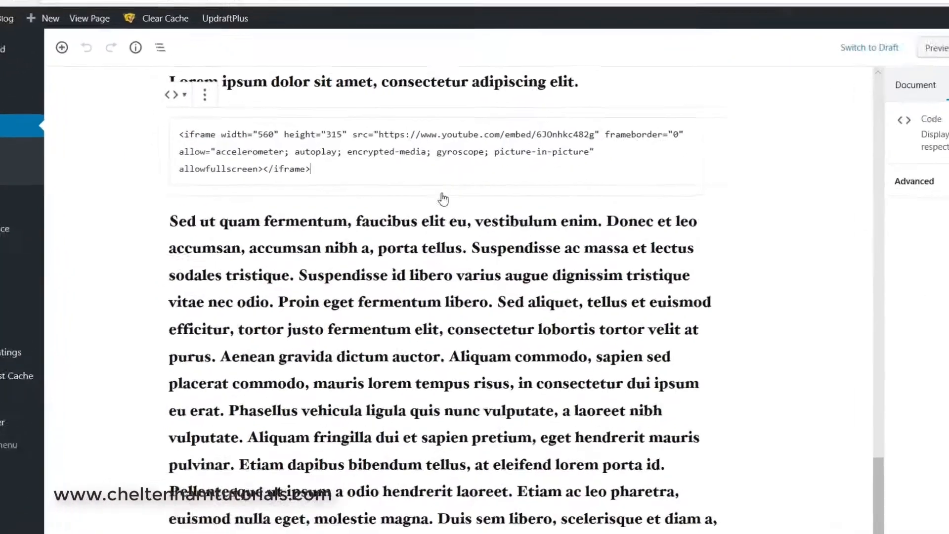
Add a paragraph block below the iframe code block reading "Please download my What is WordPress document as a PDF".
mouse_move(444, 198)
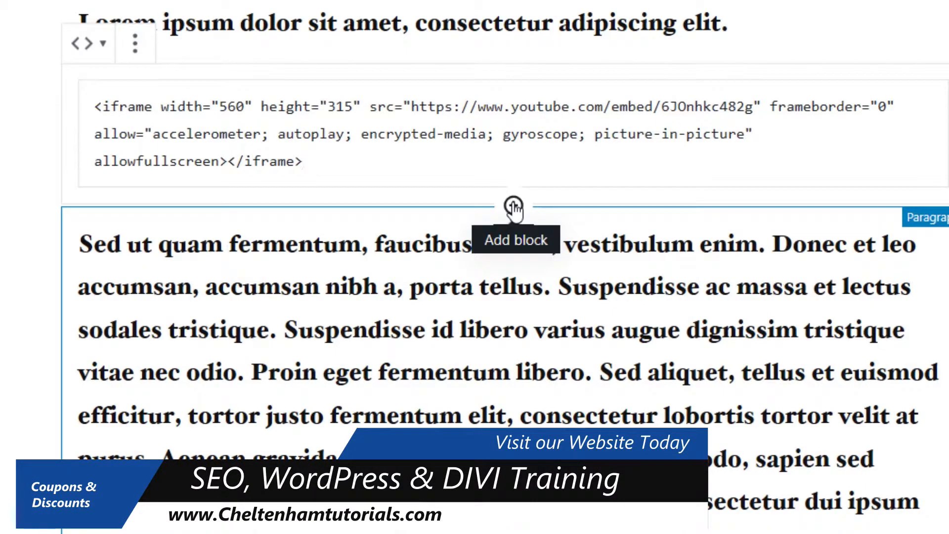
left_click(514, 207)
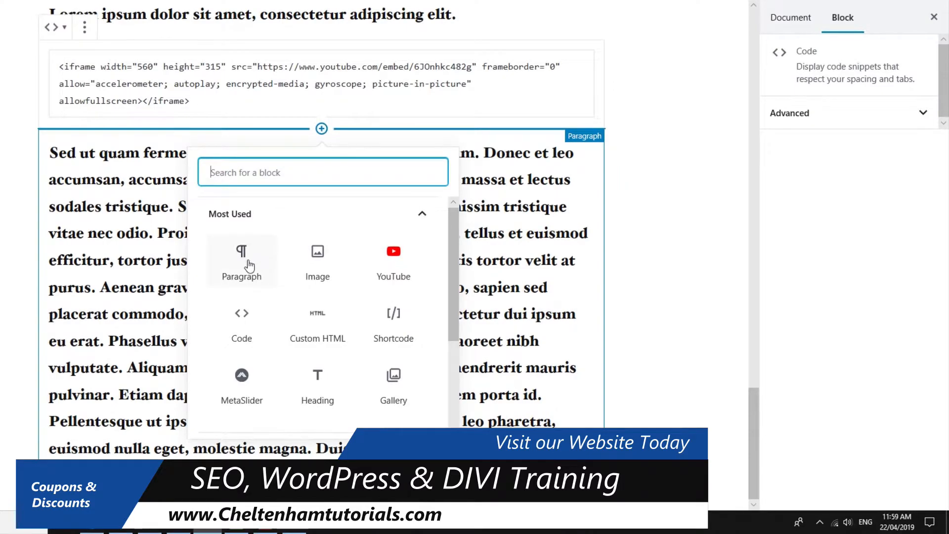
left_click(249, 265)
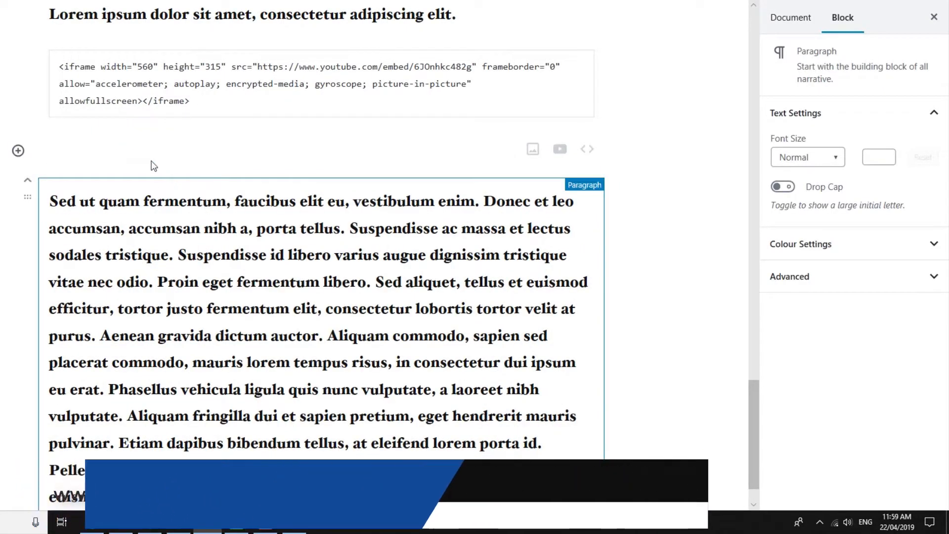
left_click(87, 148)
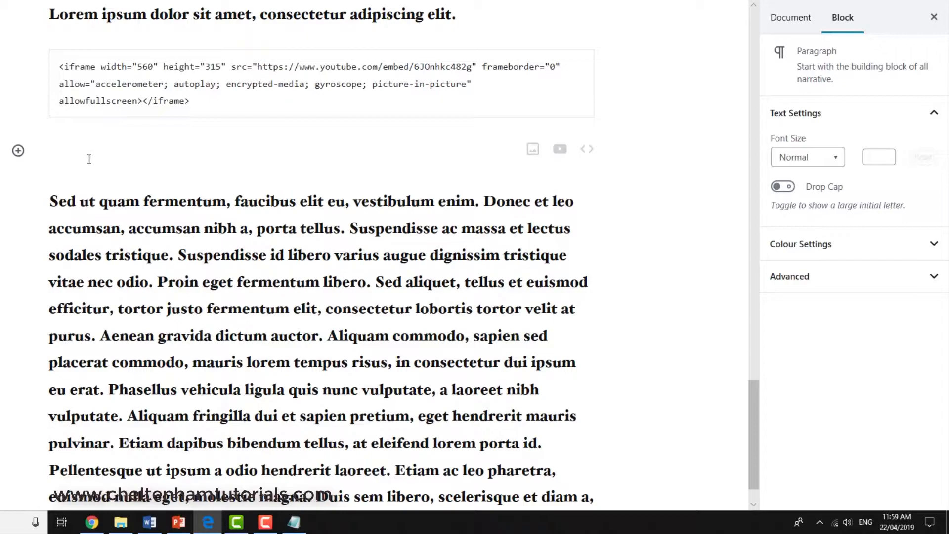
type("Pl")
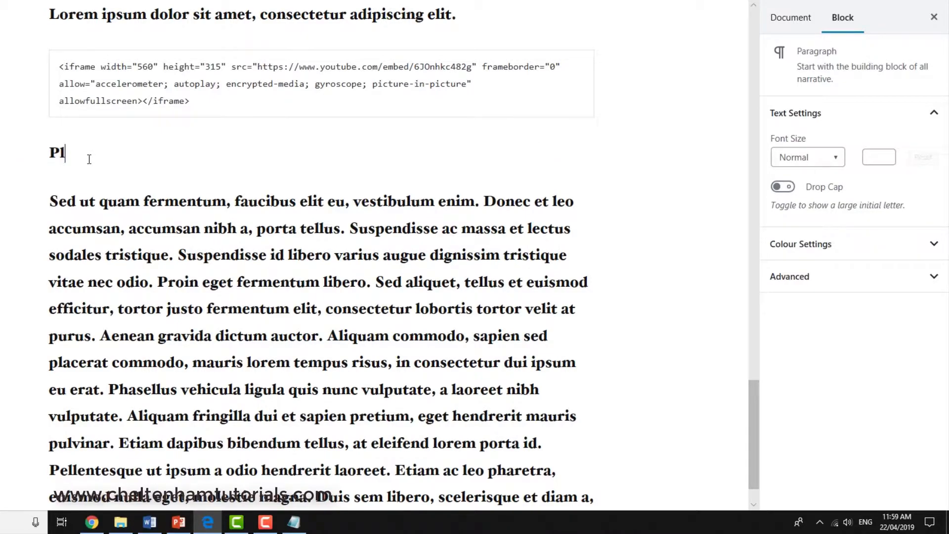
type("ease download my ")
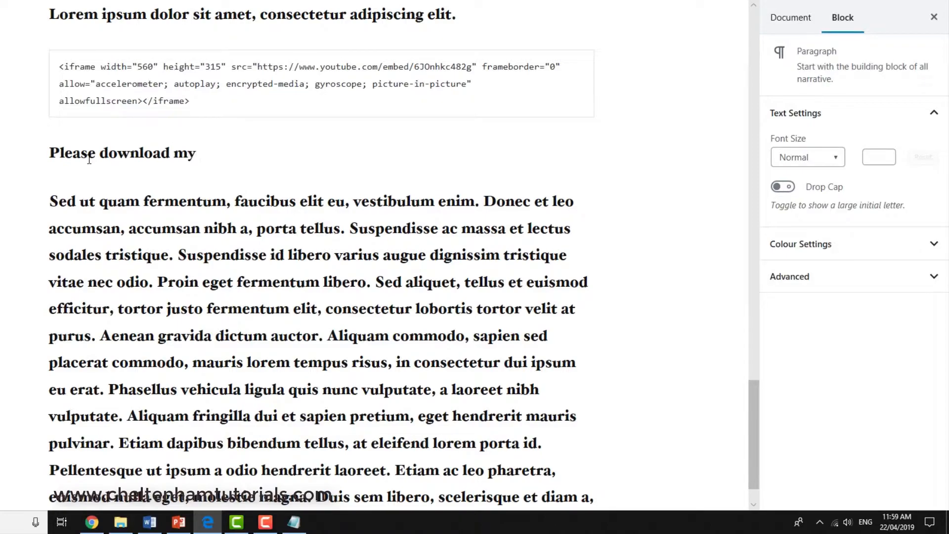
type("What is ")
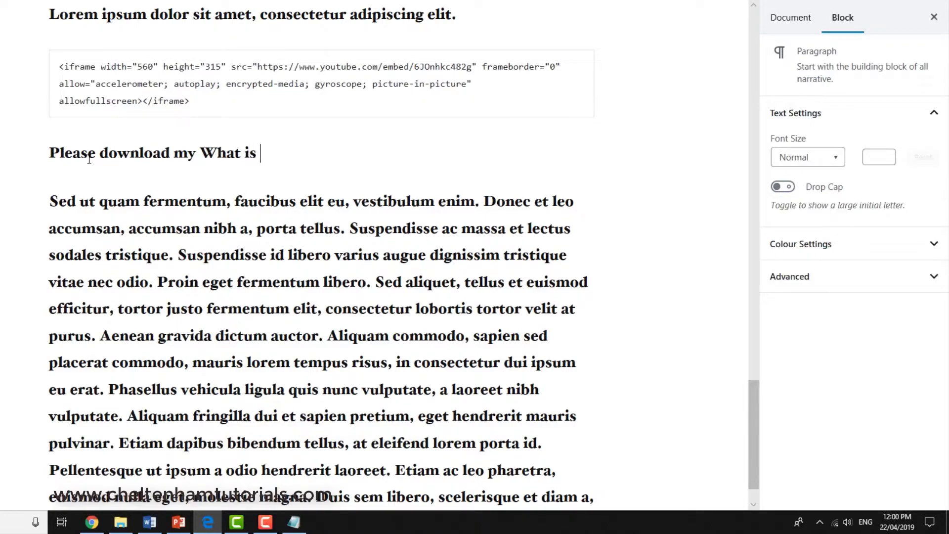
type("WordPr")
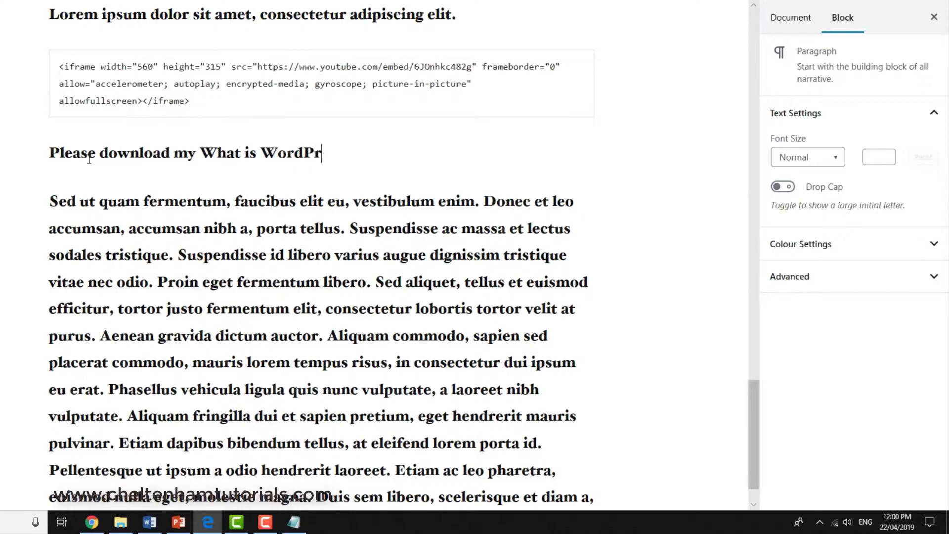
type("ess document")
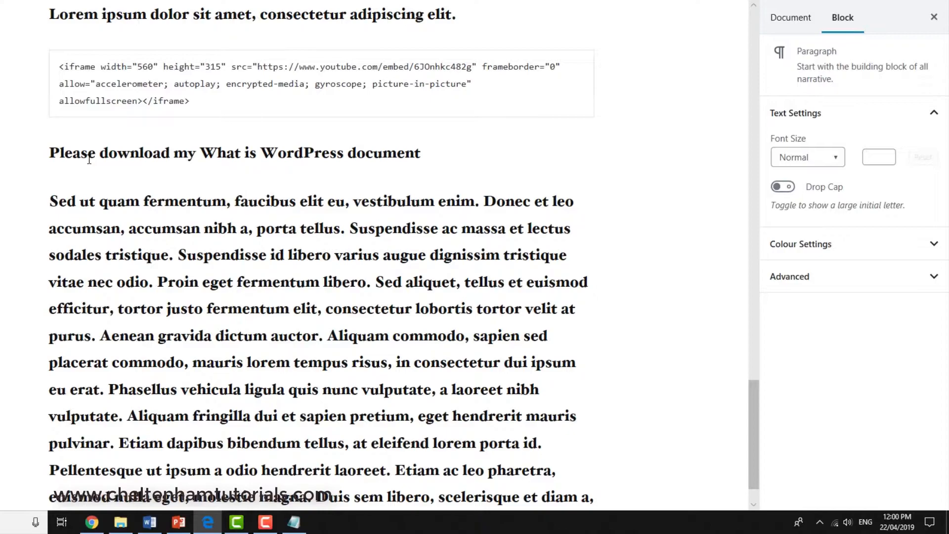
type("as a PDF")
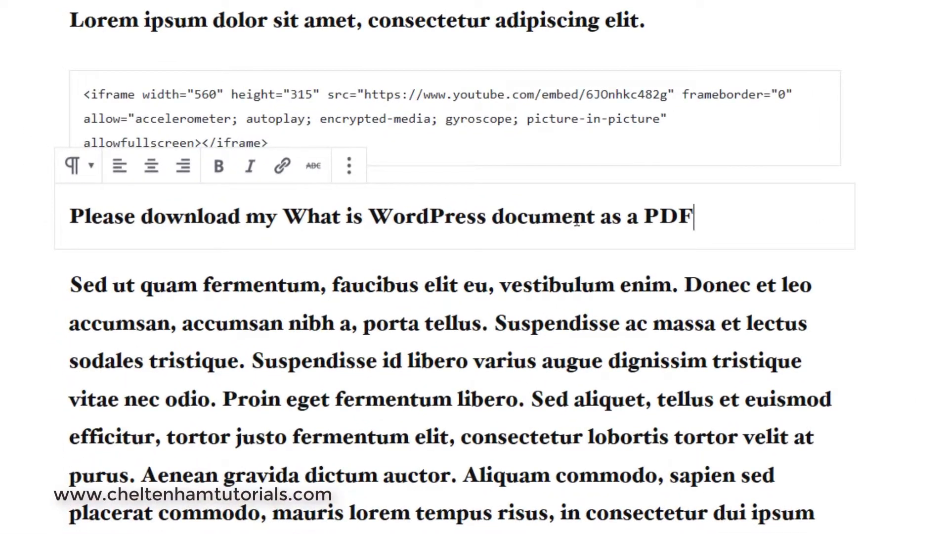
Select "What is WordPress" in the new paragraph, then copy the What-is-WordPress.pdf URL from Notepad and return to the page editor.
left_click_drag(492, 223, 281, 218)
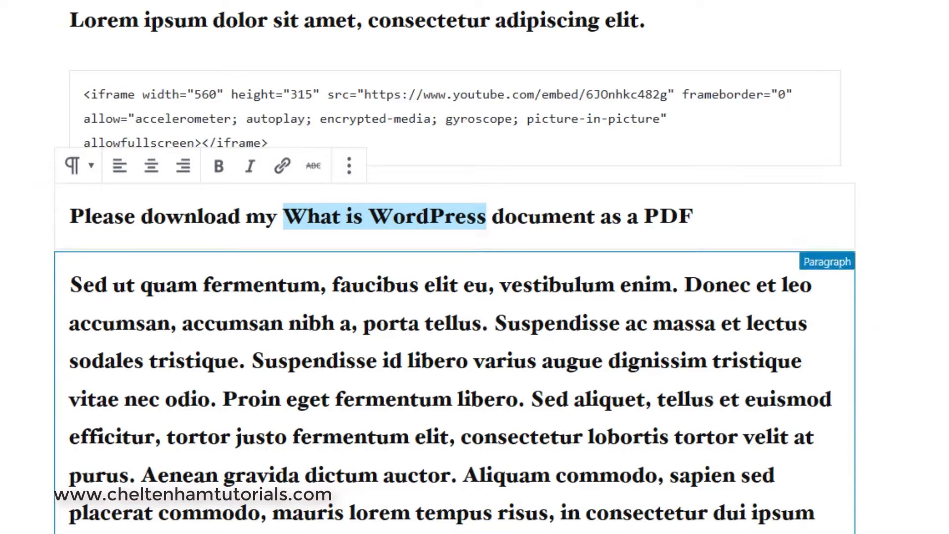
key("alt+Tab")
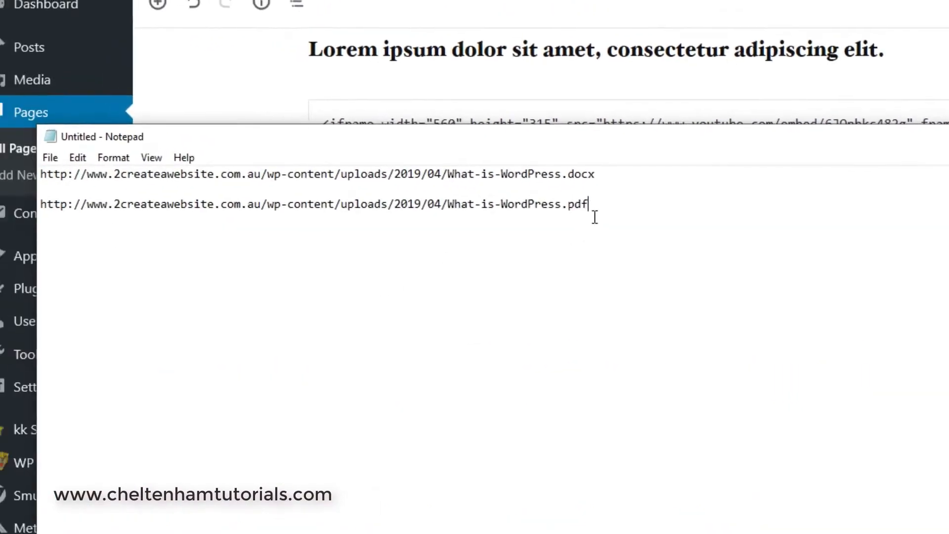
left_click_drag(618, 209, 42, 217)
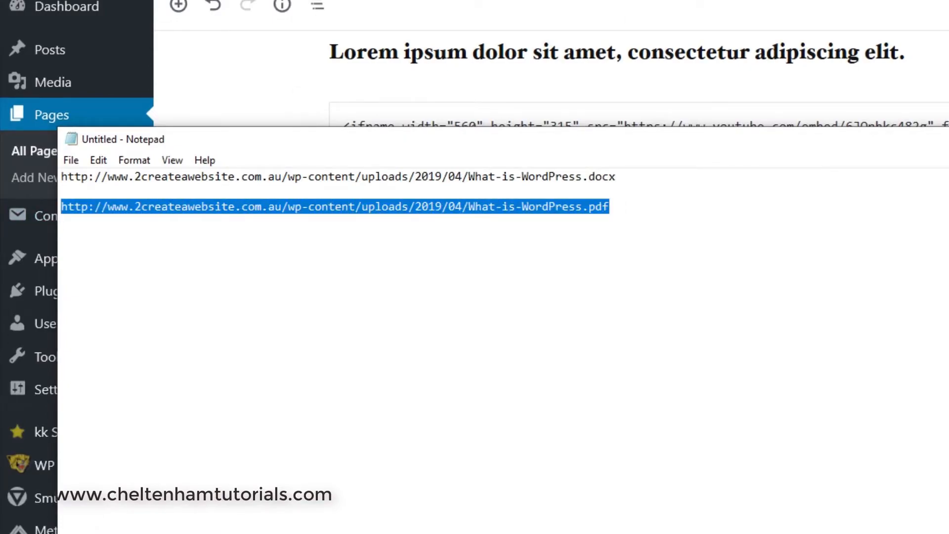
key("alt+Tab")
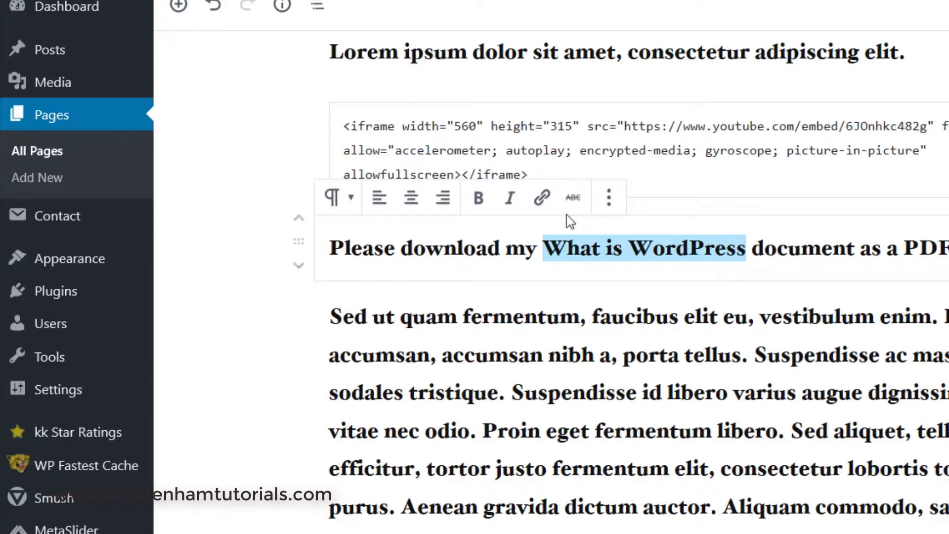
Link the selected "What is WordPress" text to the copied What-is-WordPress.pdf URL, set to open in a new tab.
left_click(543, 198)
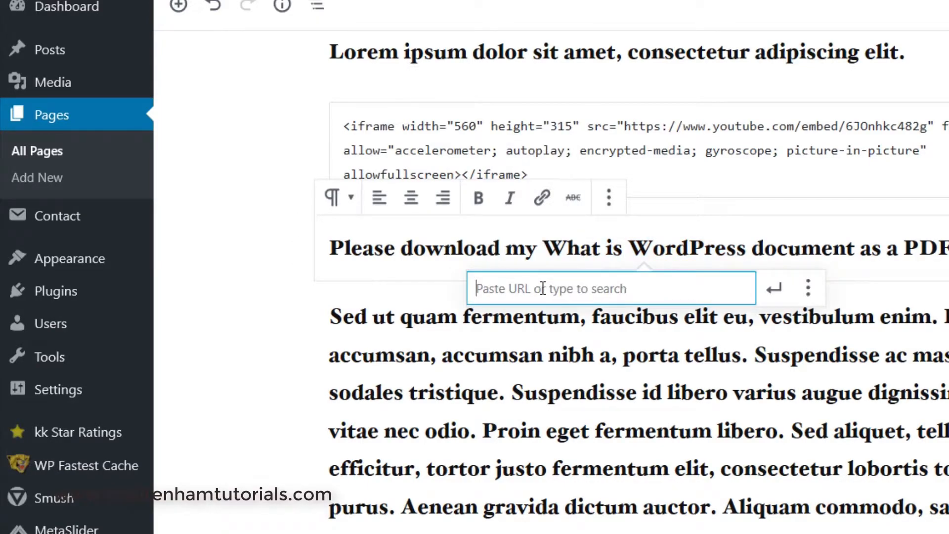
key("ctrl+v")
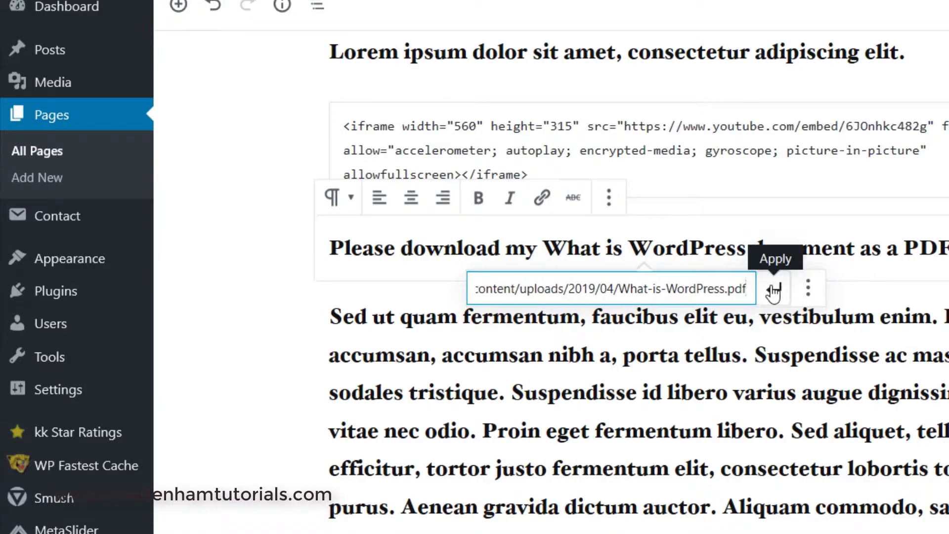
left_click(809, 289)
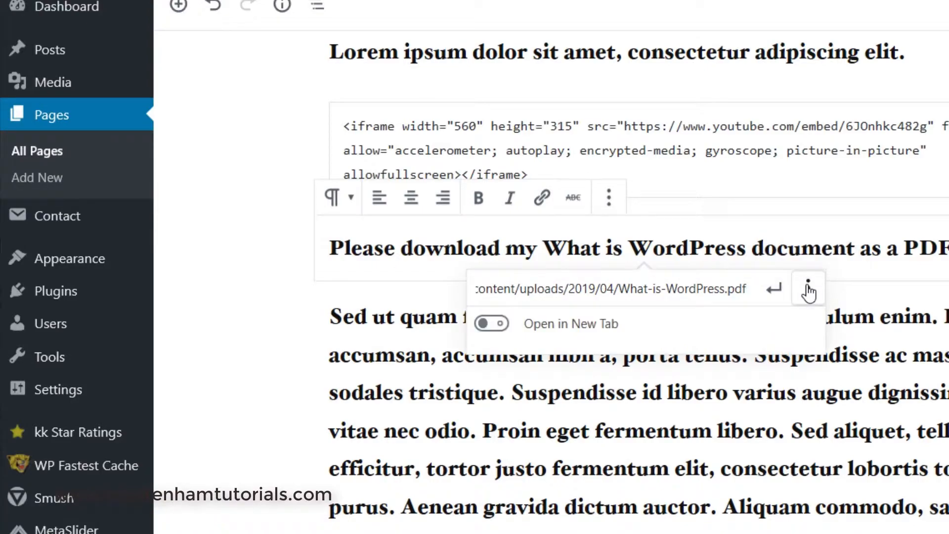
left_click(500, 325)
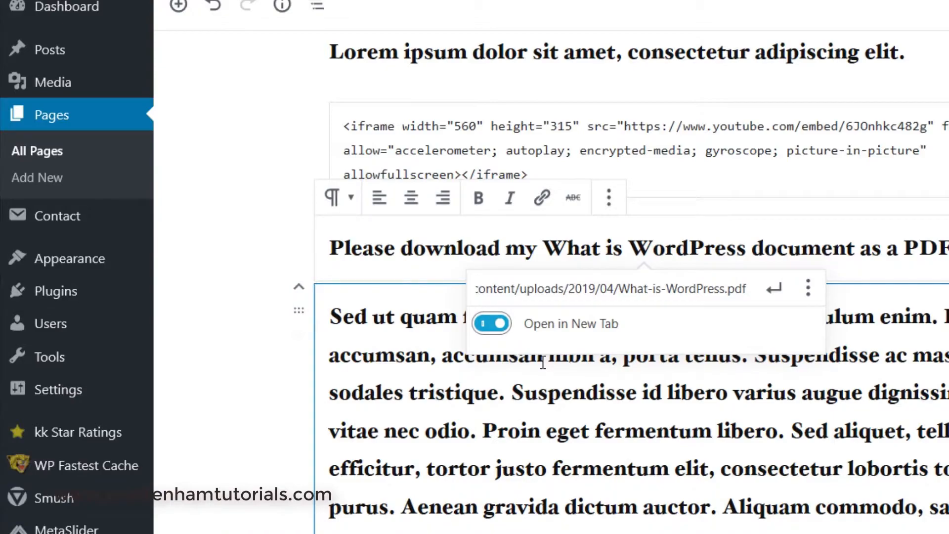
left_click(774, 293)
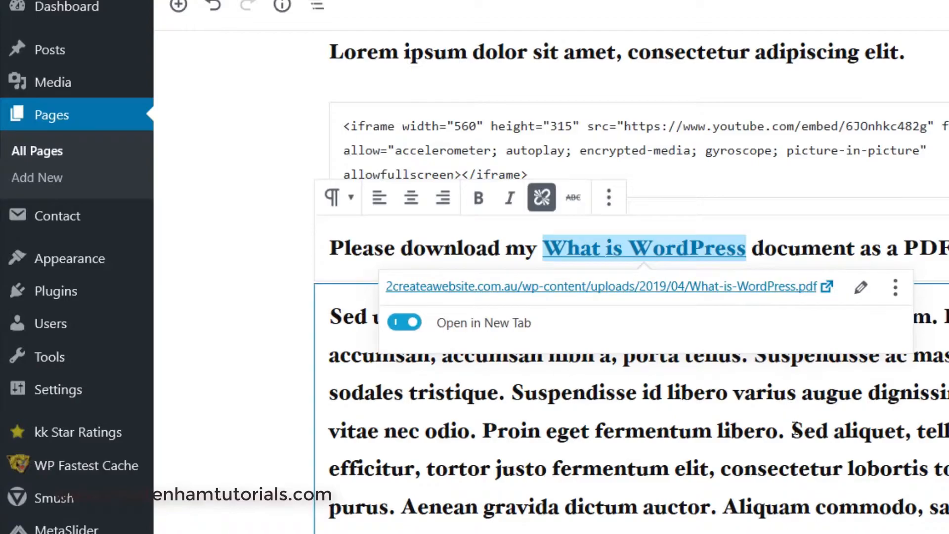
left_click(946, 297)
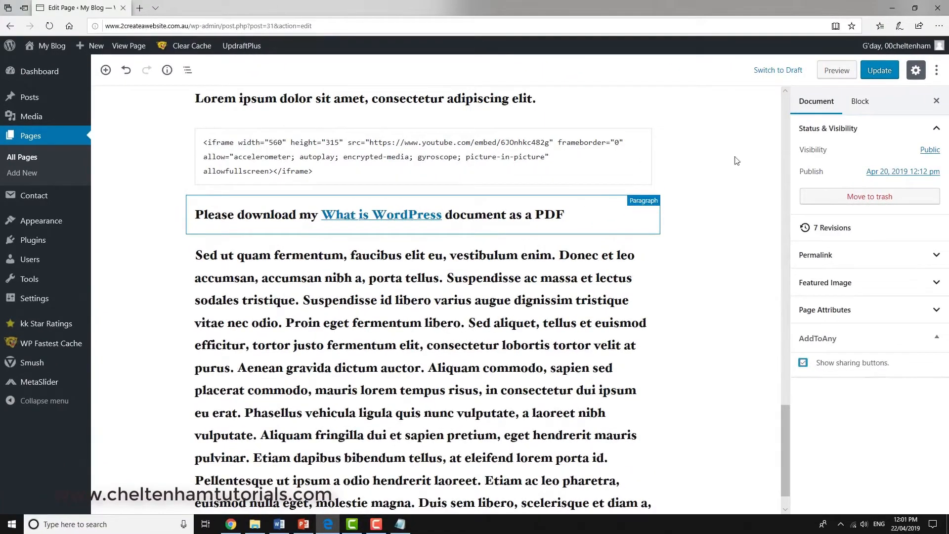
Update the About page and view it on the live site.
left_click(879, 71)
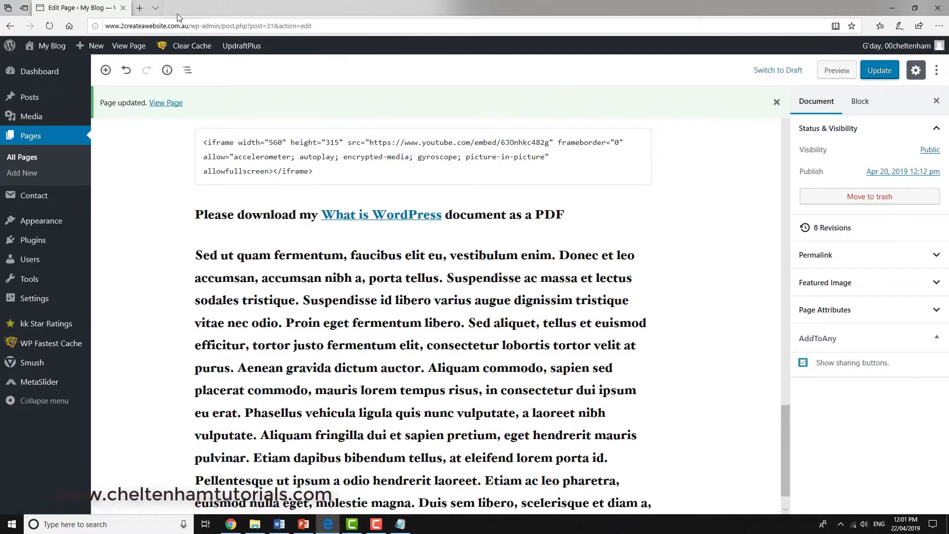
left_click(46, 50)
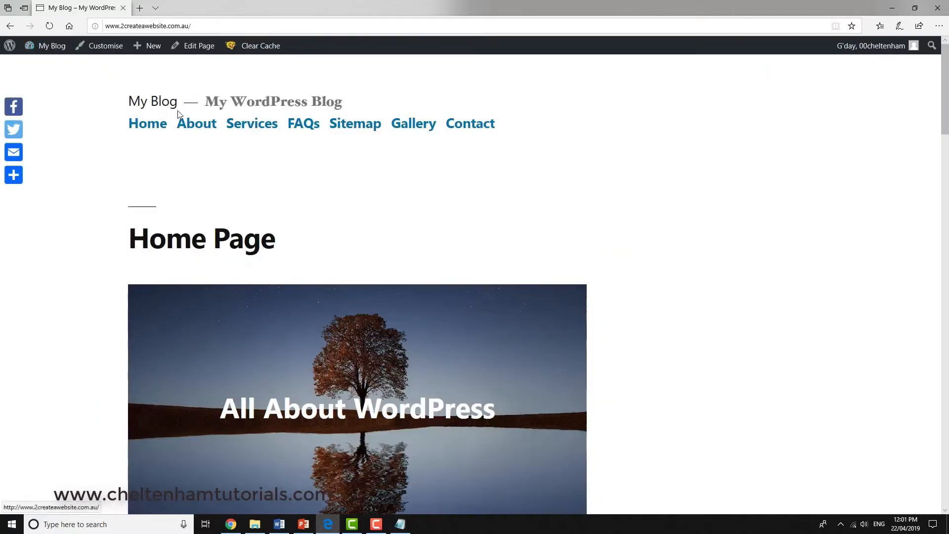
left_click(196, 129)
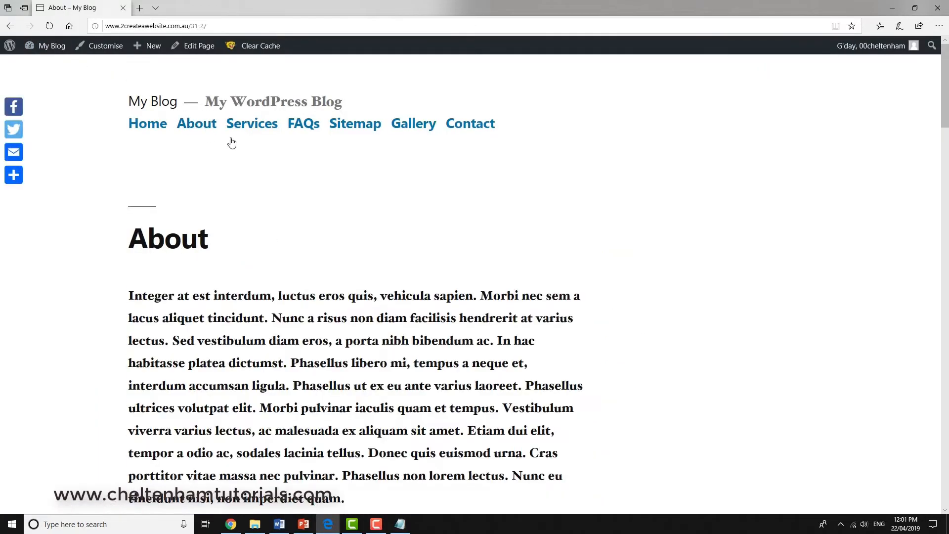
Test the "What is WordPress" PDF link on the live About page, look through the PDF's first pages and close it.
left_click_drag(944, 111, 947, 364)
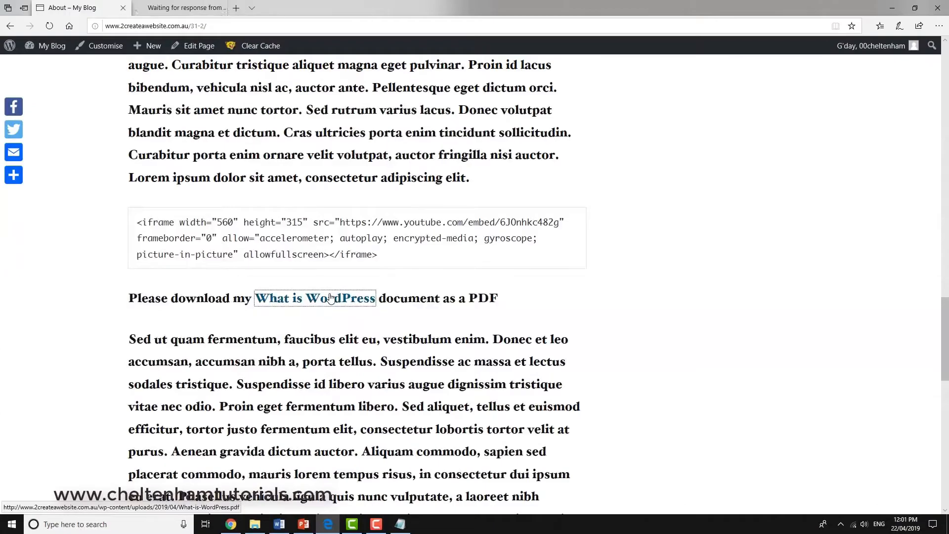
left_click(331, 298)
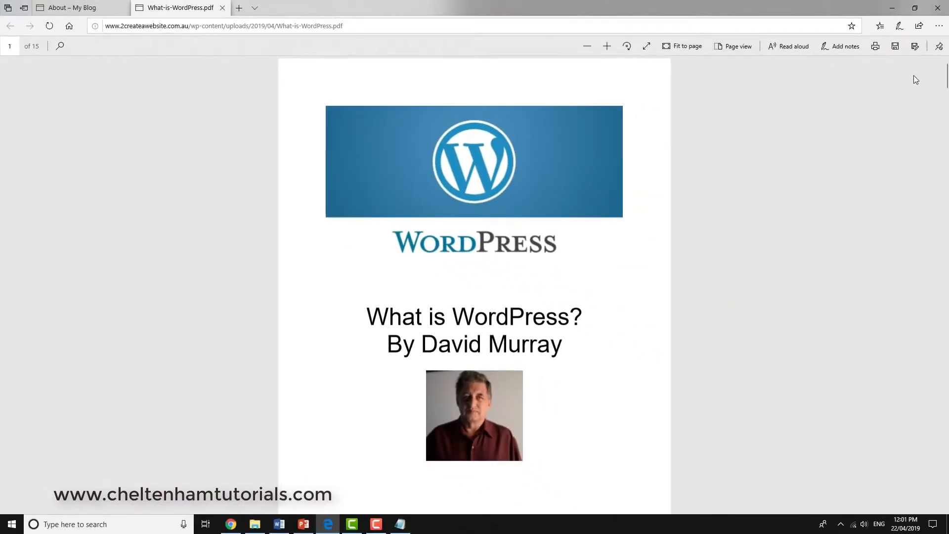
scroll(815, 191, "down", 7)
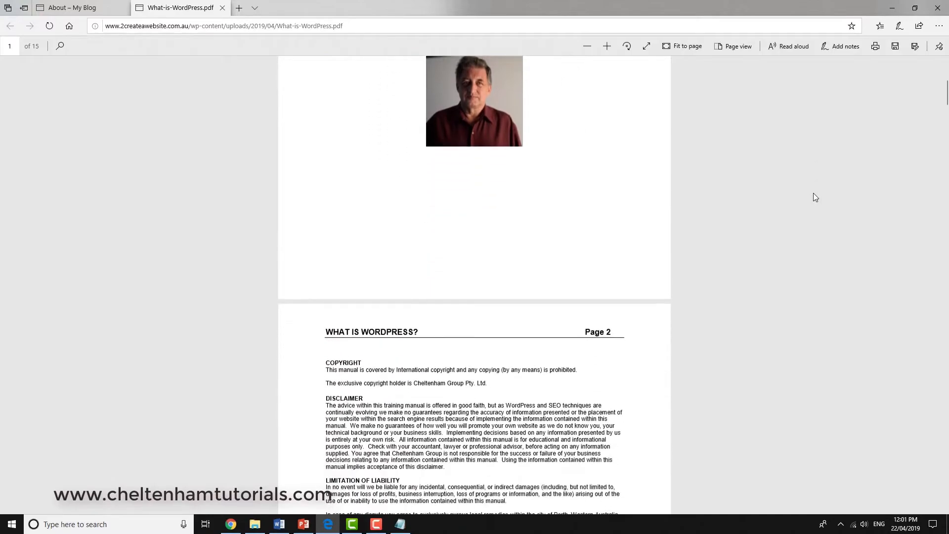
scroll(813, 193, "down", 8)
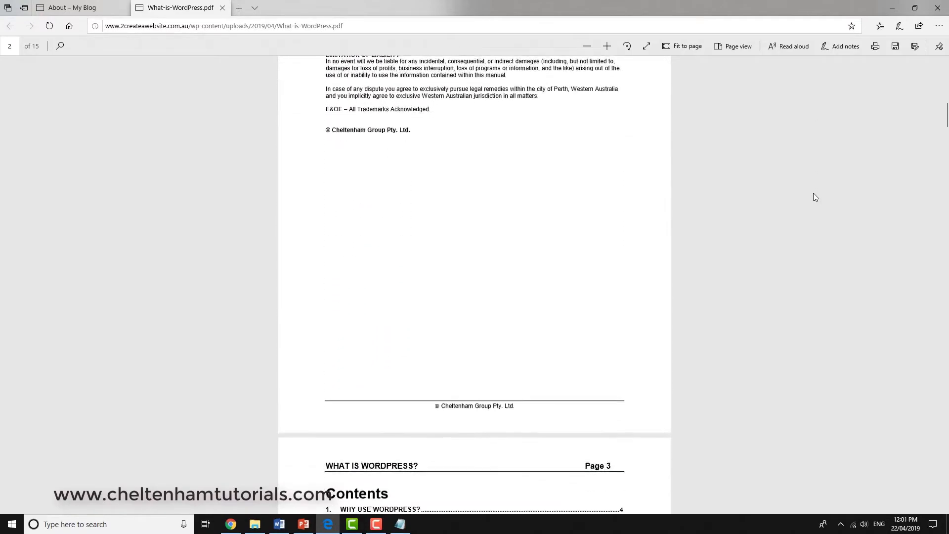
scroll(815, 197, "down", 7)
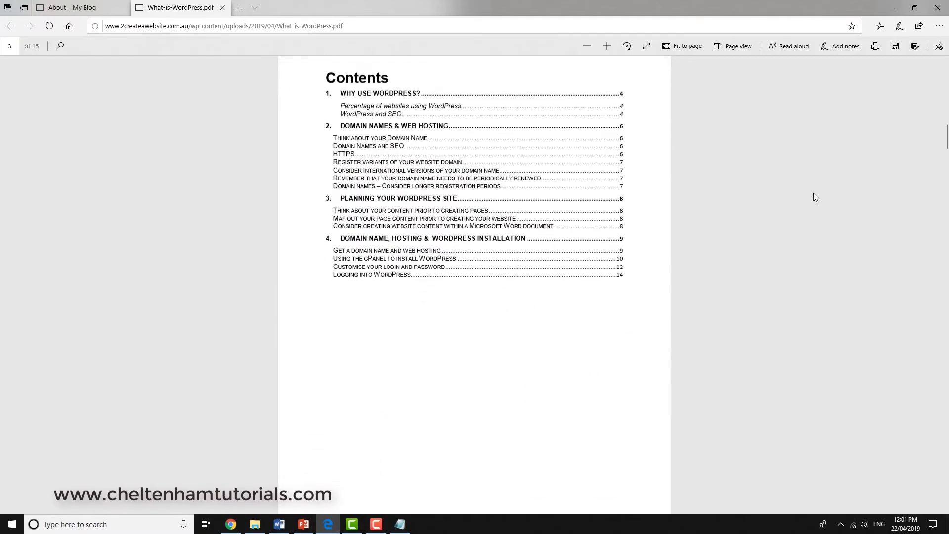
left_click(223, 7)
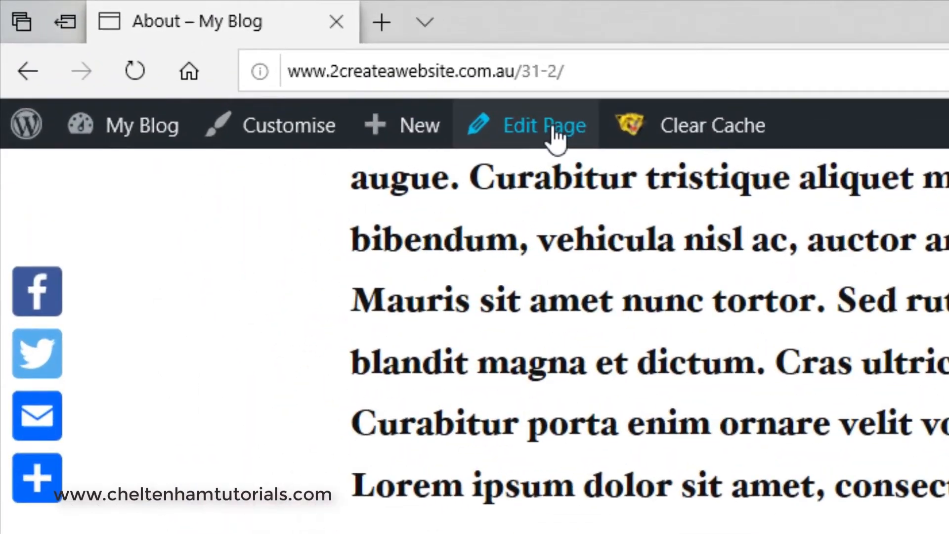
Reopen the About page for editing and add a paragraph below the PDF line reading "Please download my What is WordPress document as a Word file".
left_click(554, 130)
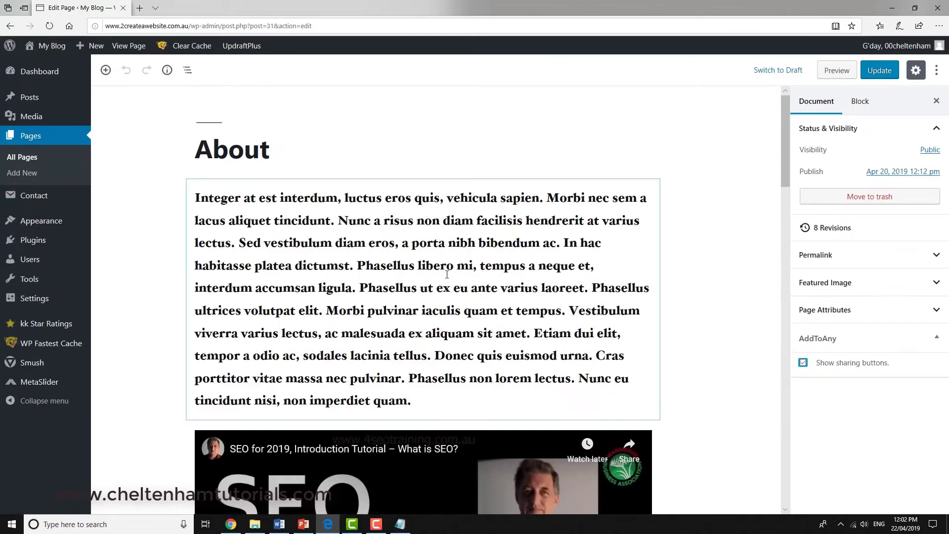
scroll(447, 280, "down", 5)
scroll(447, 280, "down", 10)
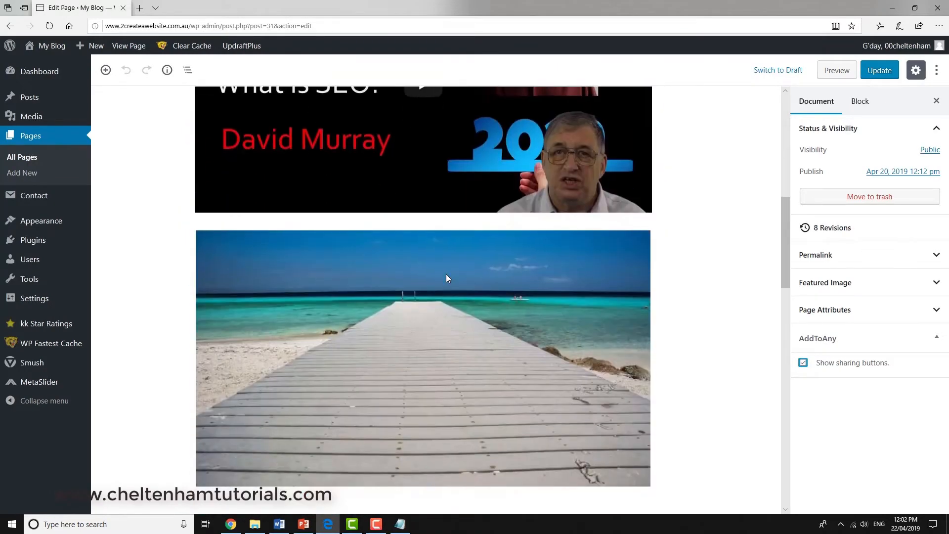
scroll(447, 274, "down", 10)
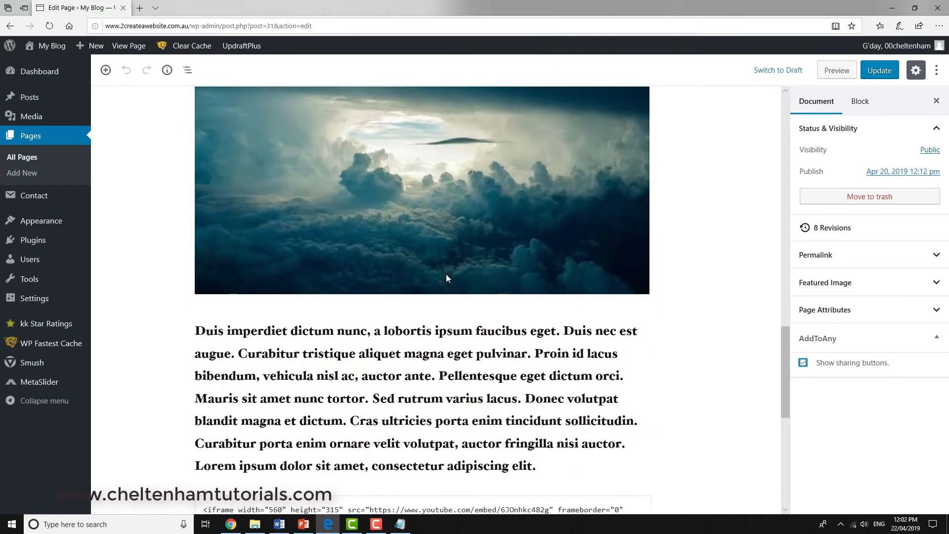
left_click(569, 321)
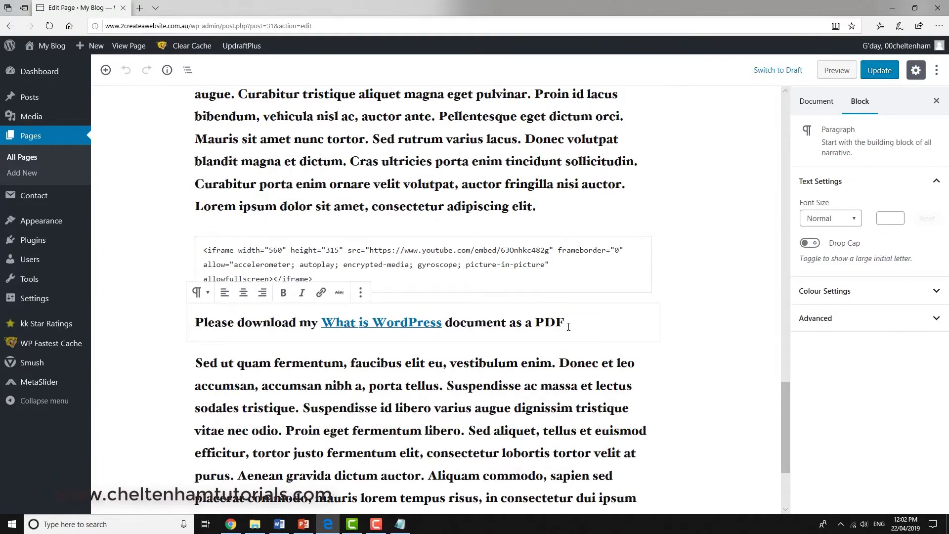
key("Return")
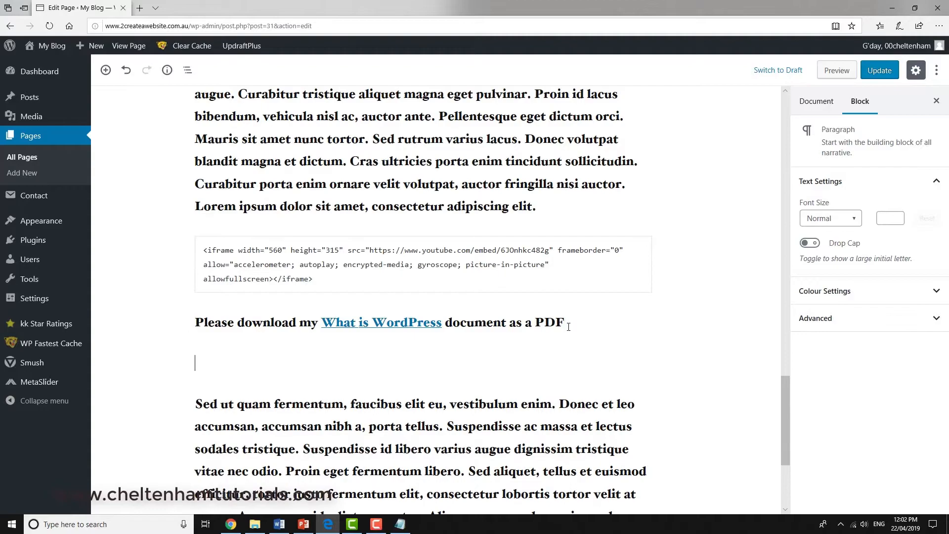
type("Pl")
type("ease download m")
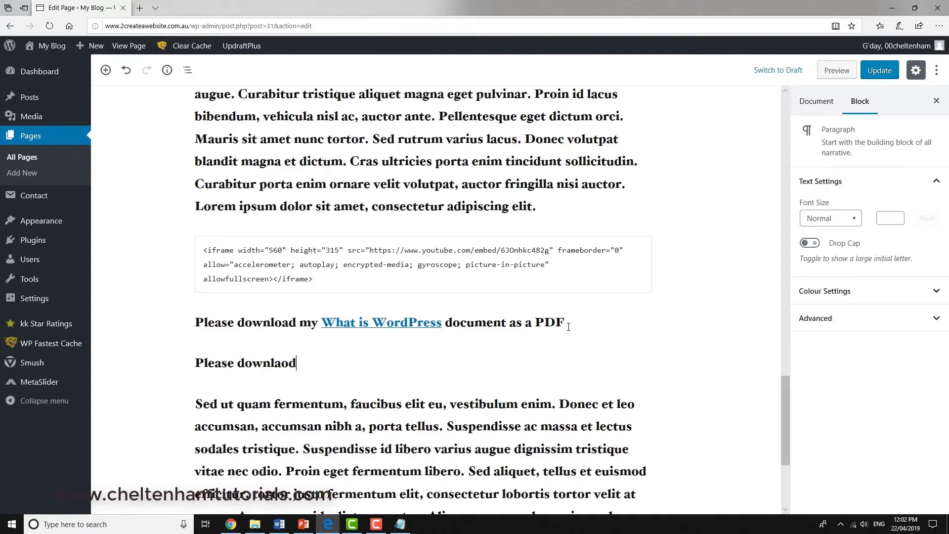
type("y What is WordPress")
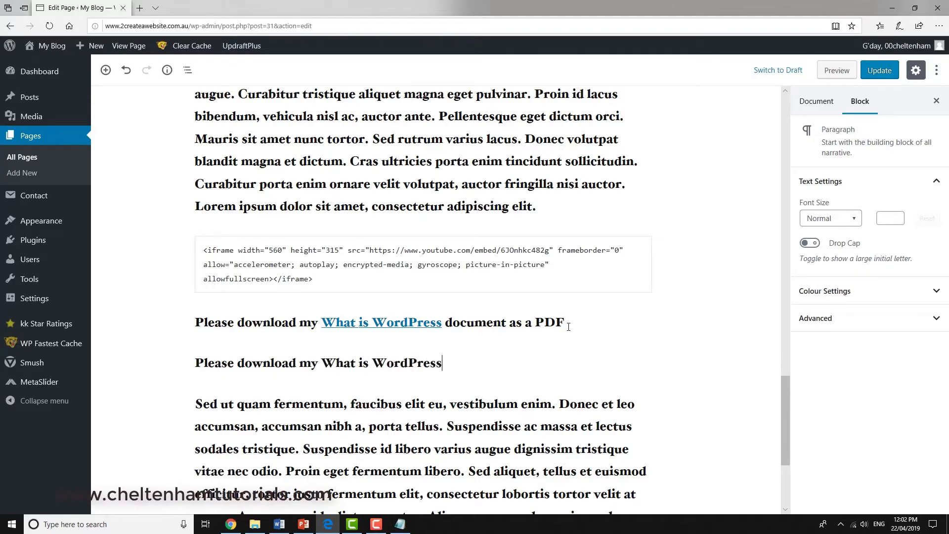
type(" document as ")
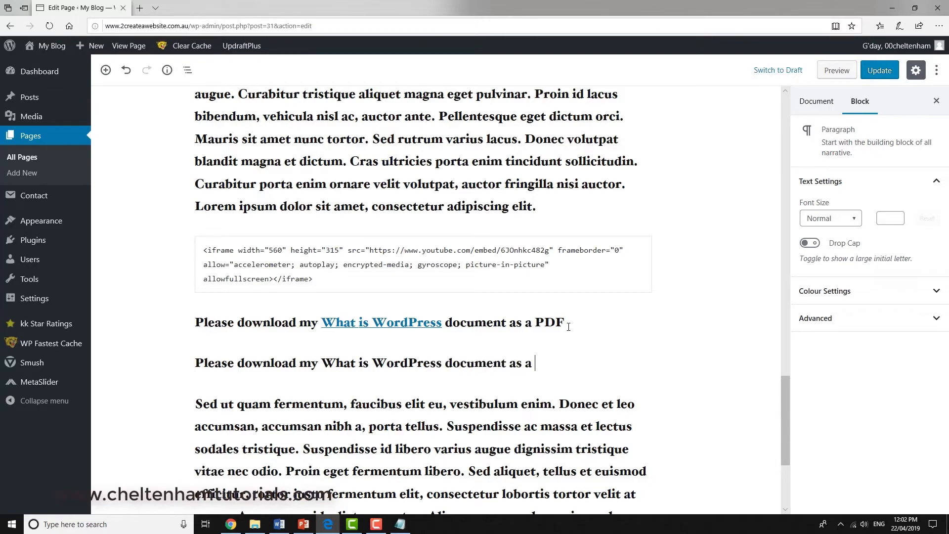
type("a Word file")
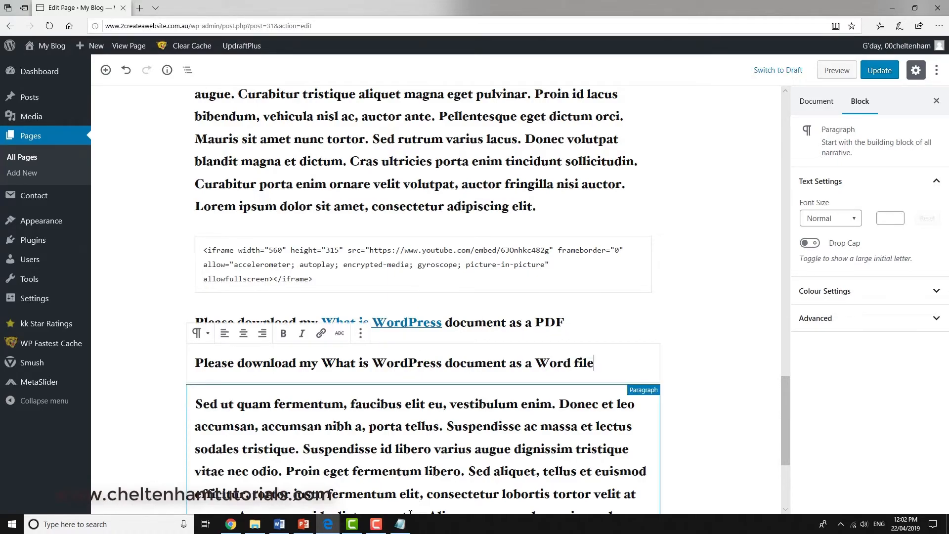
Copy the What-is-WordPress.docx URL from Notepad and return to the page editor.
left_click(400, 524)
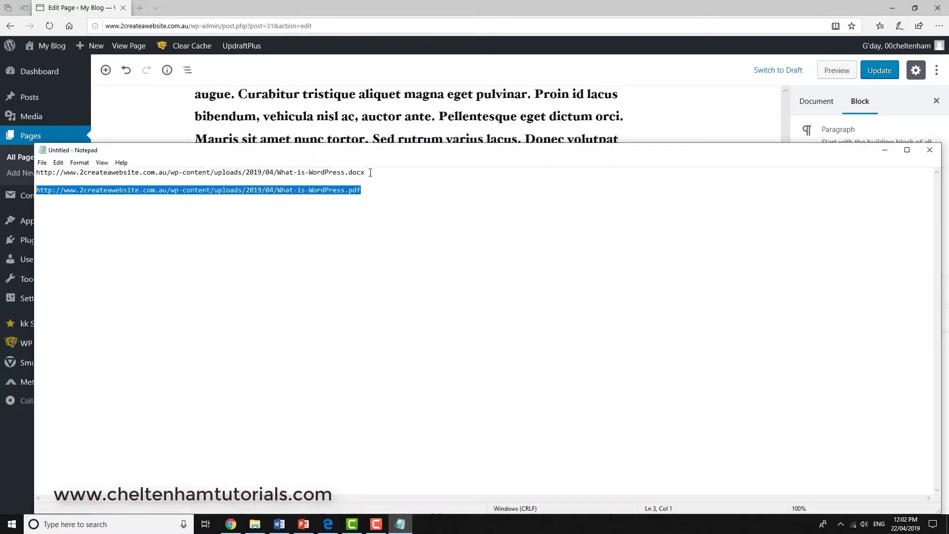
left_click_drag(370, 172, 35, 172)
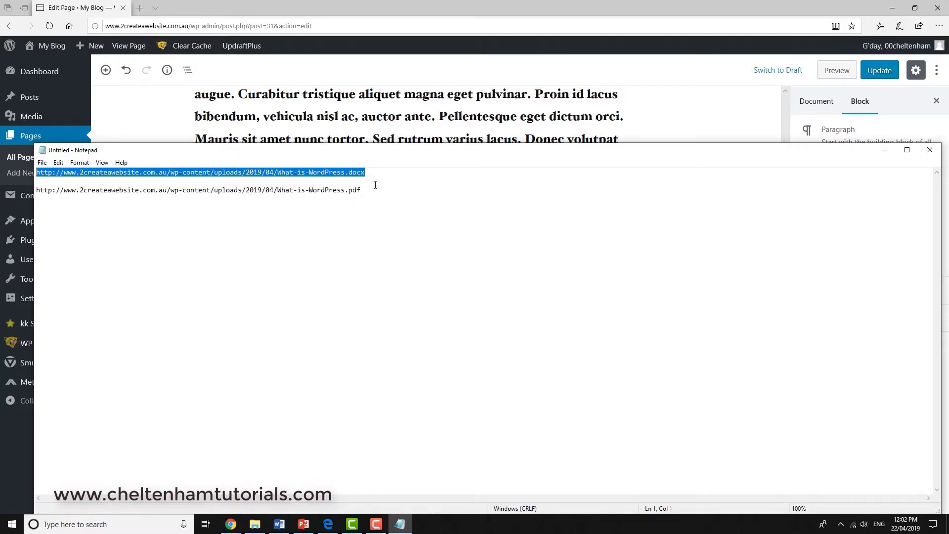
left_click(392, 11)
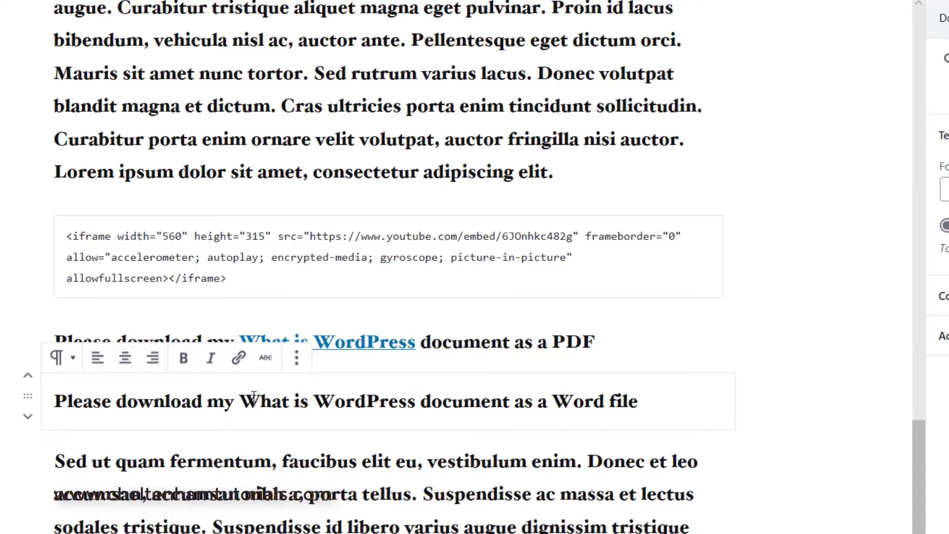
Link "What is WordPress" in the Word file paragraph to the copied What-is-WordPress.docx URL, set to open in a new tab.
left_click_drag(240, 401, 415, 402)
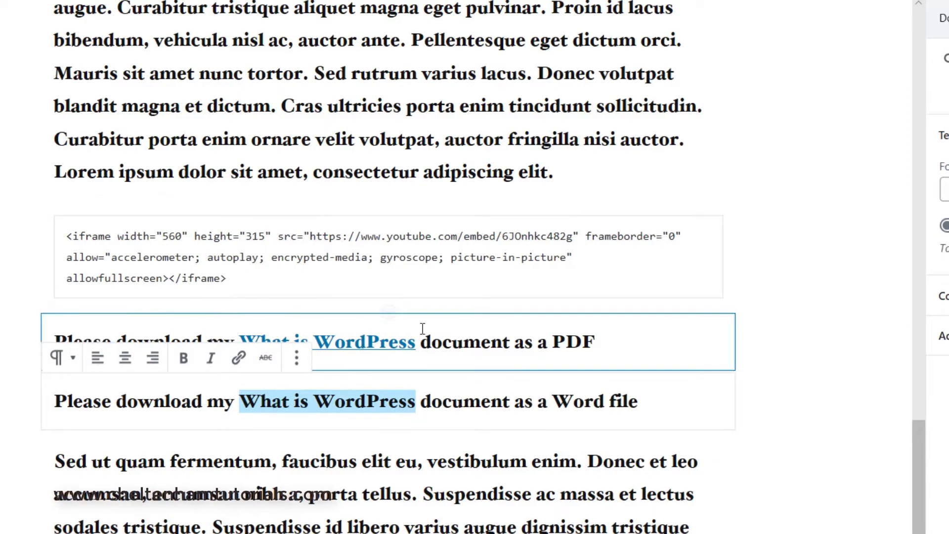
left_click(239, 358)
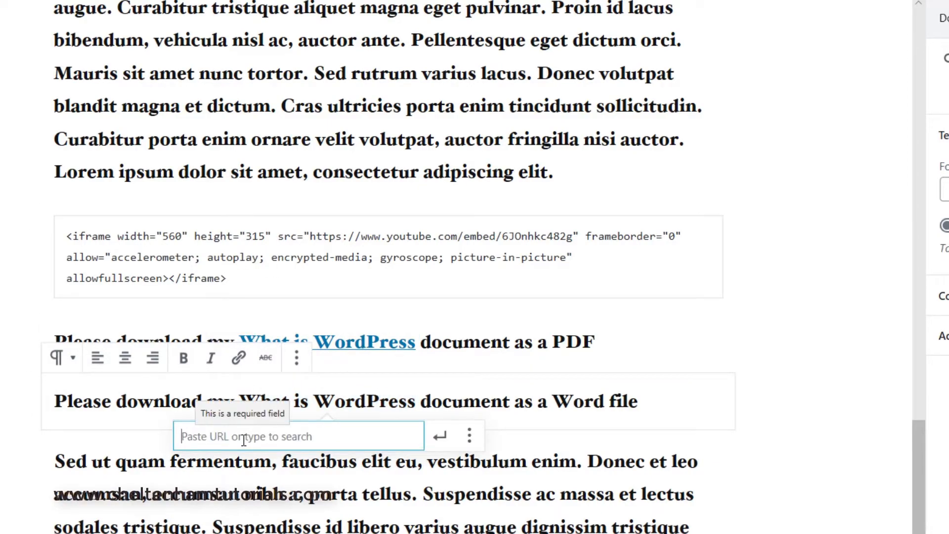
key("ctrl+v")
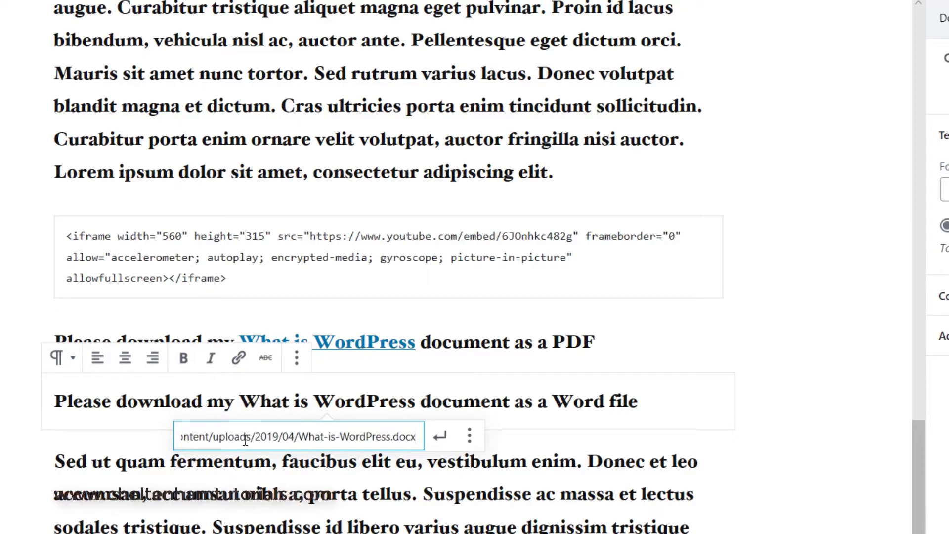
left_click(470, 438)
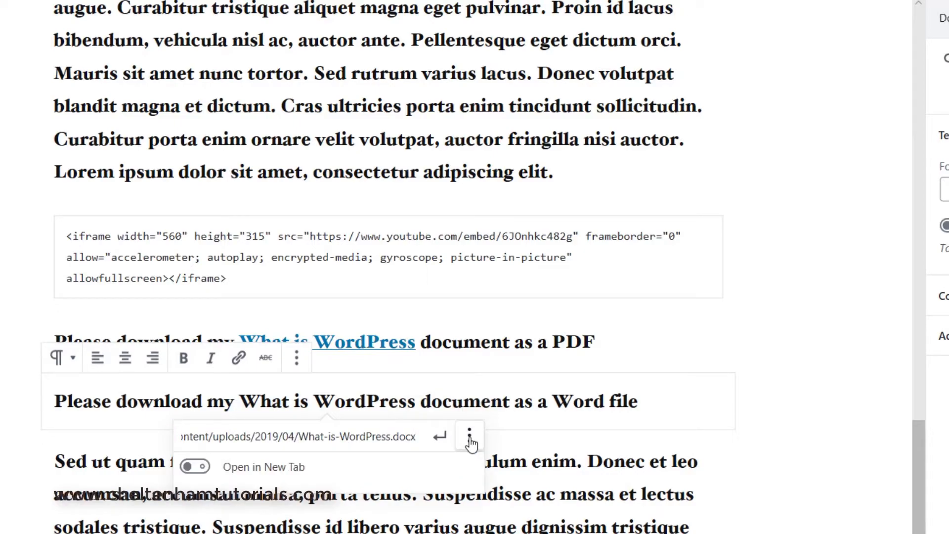
left_click(204, 468)
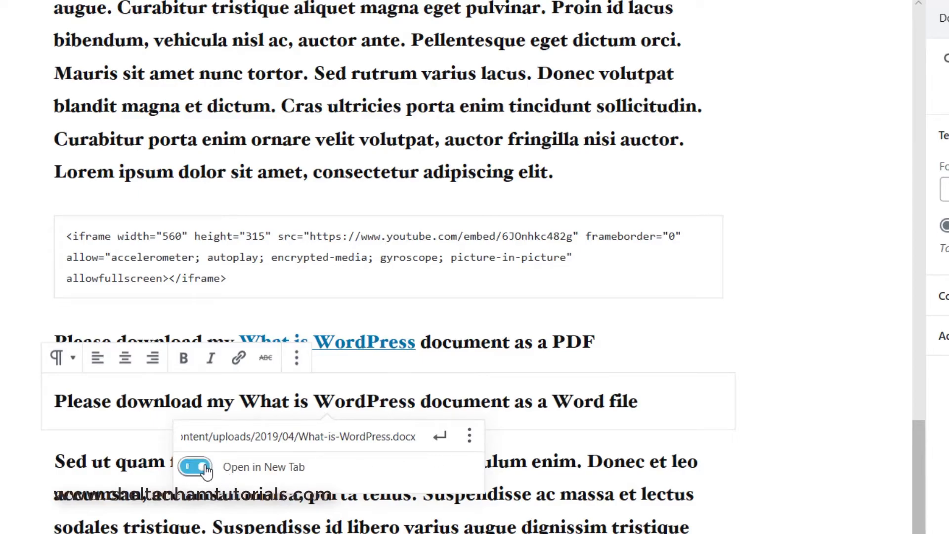
left_click(442, 439)
left_click(668, 348)
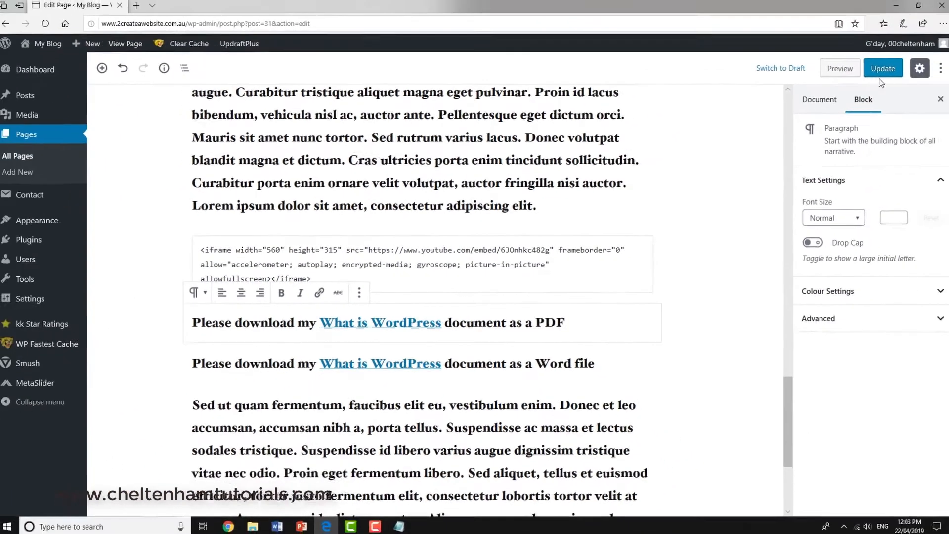
Update the page and view the two download lines on the live About page.
left_click(882, 69)
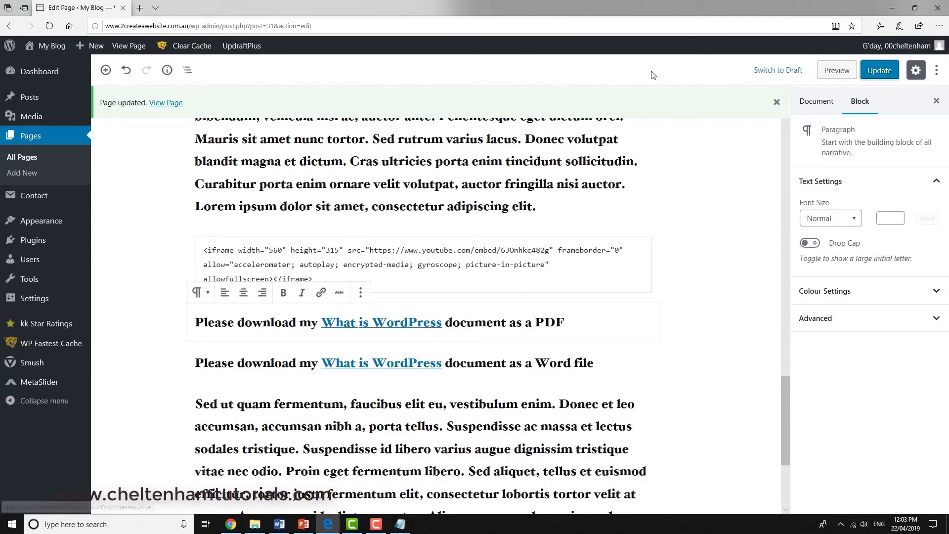
left_click(39, 46)
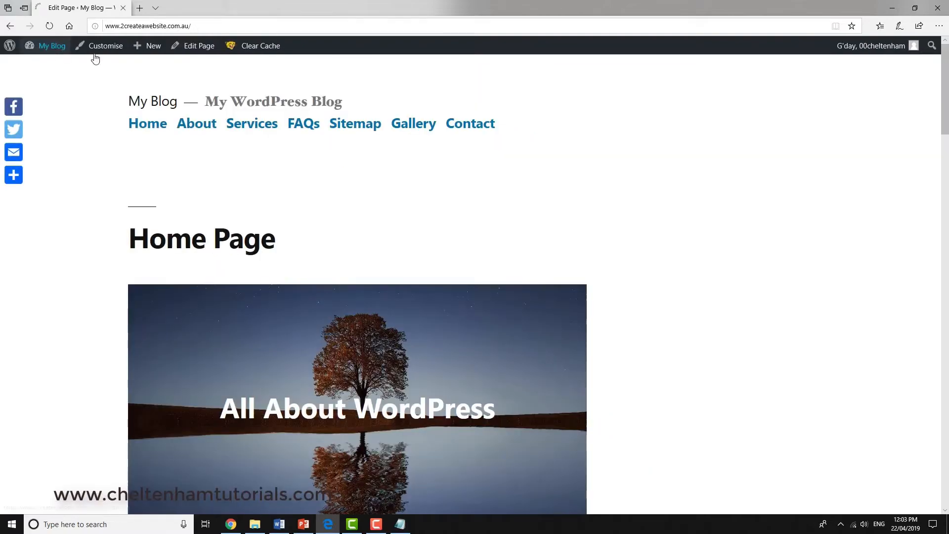
left_click(197, 123)
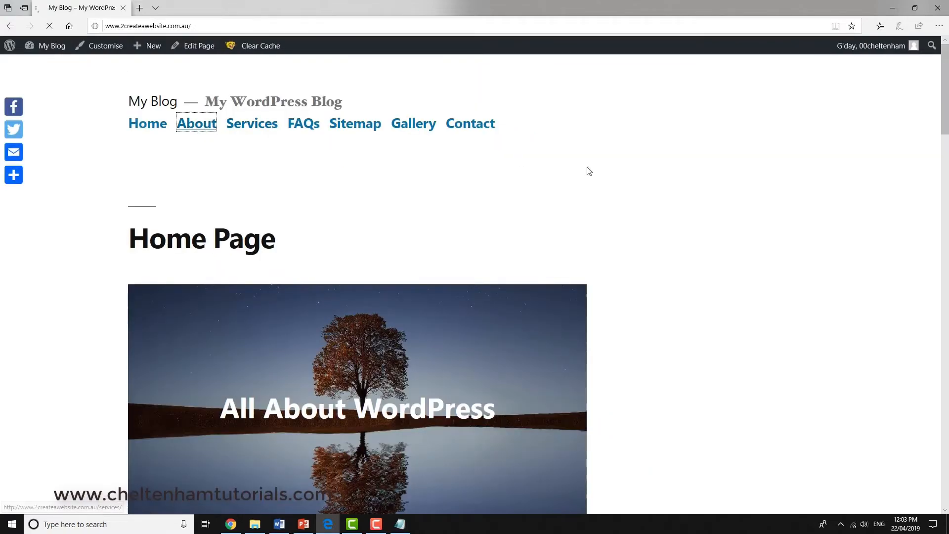
scroll(647, 203, "down", 10)
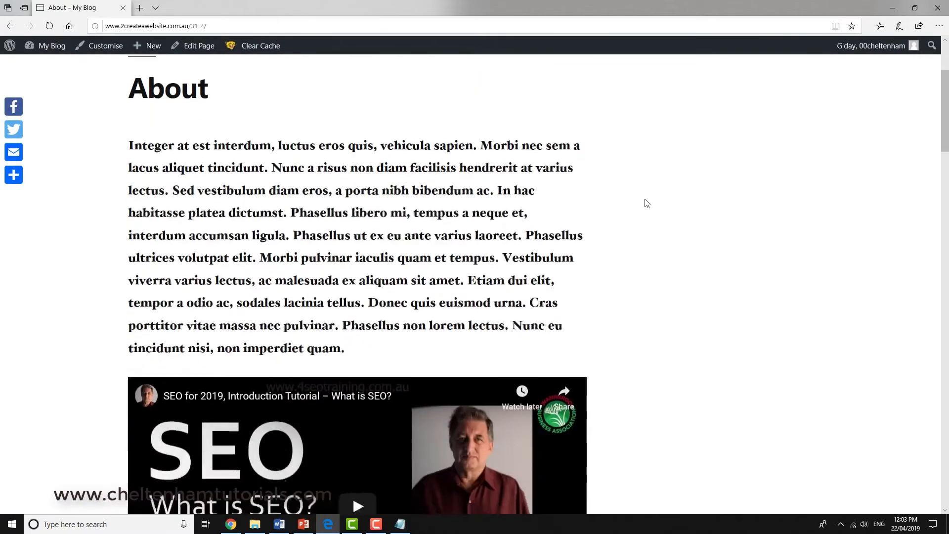
scroll(647, 203, "down", 8)
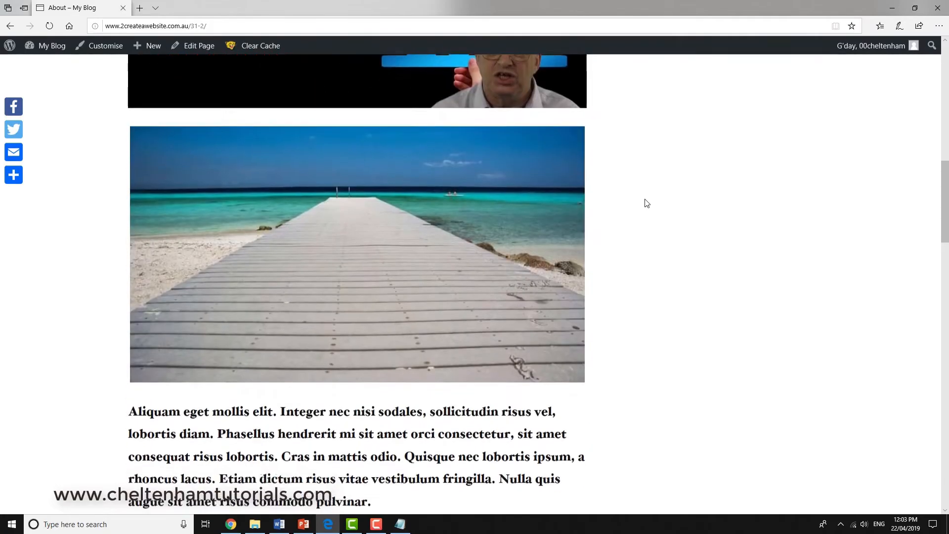
scroll(646, 202, "down", 10)
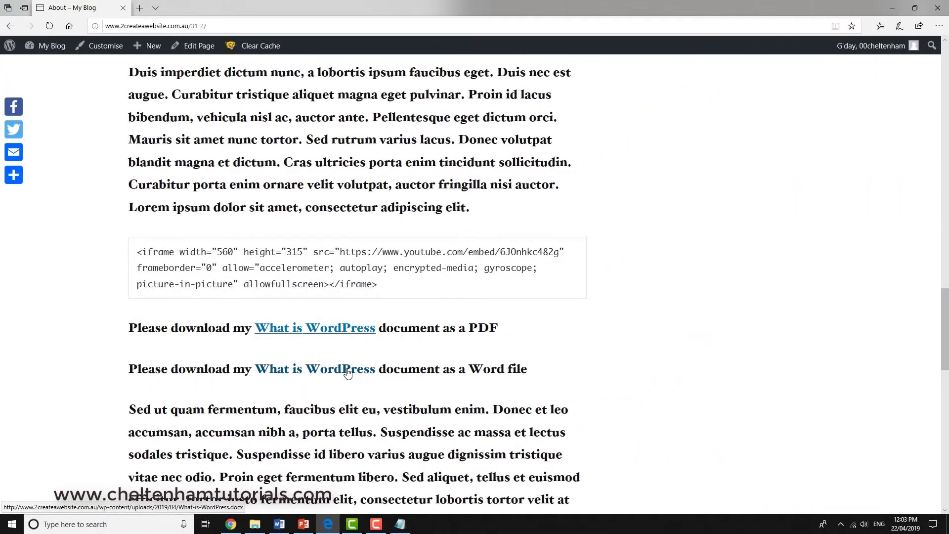
Test the Word file link by opening What-is-WordPress.docx in Word, look over its cover page, close it and return to the live About page.
left_click(348, 373)
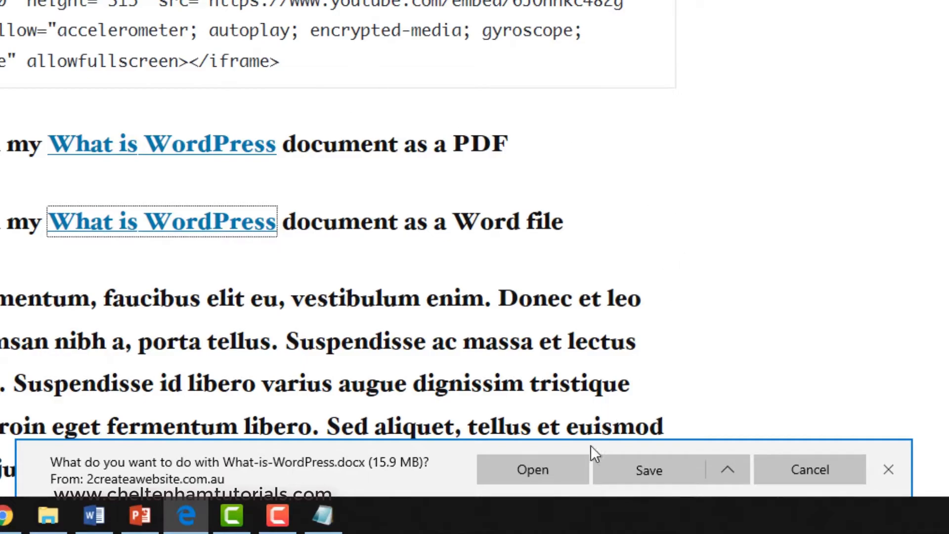
left_click(542, 471)
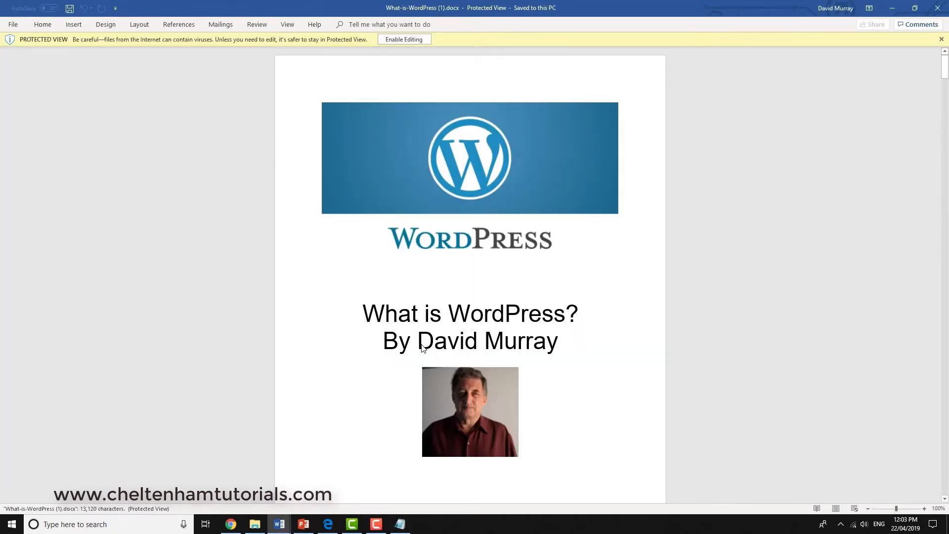
scroll(563, 353, "down", 4)
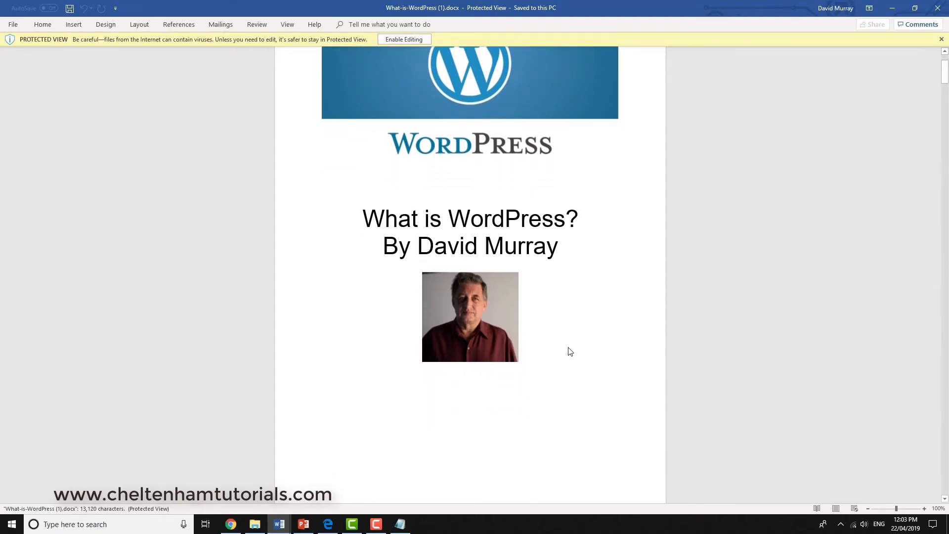
left_click(938, 8)
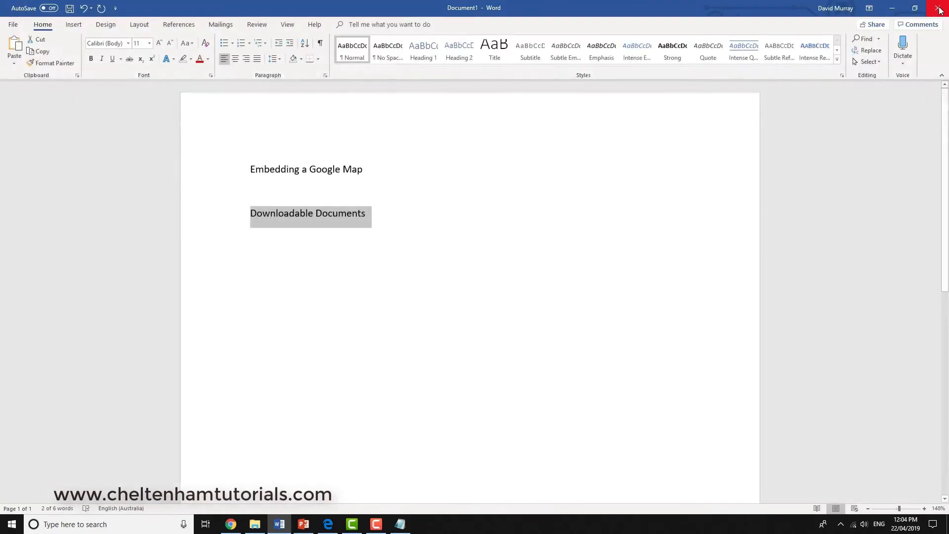
left_click(893, 8)
left_click(668, 234)
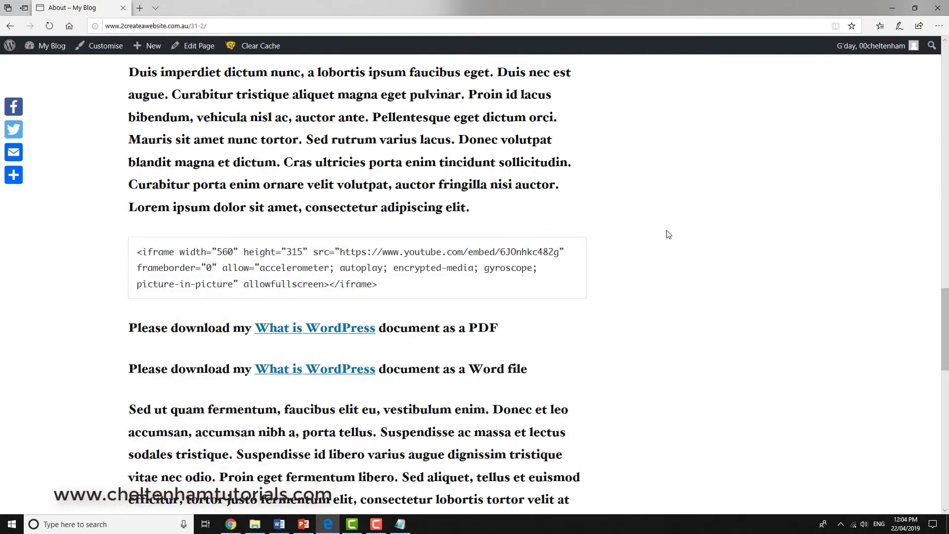